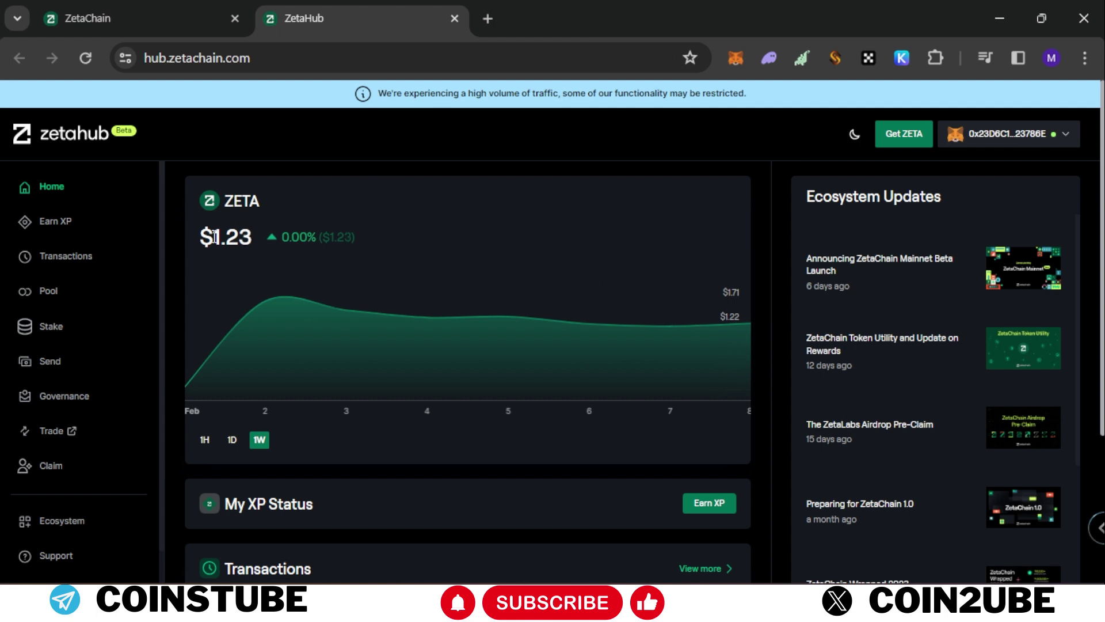
Check the $1.23 ZETA price on the dashboard and close the other ZetaChain tab.
drag(214, 236, 275, 239)
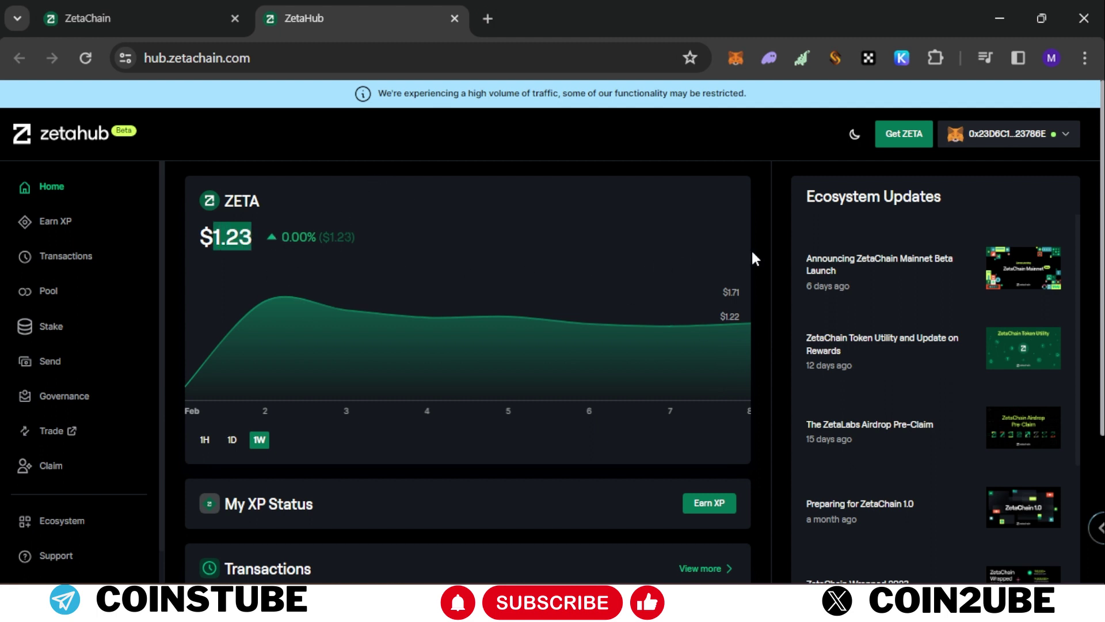
scroll(751, 249, down, 2)
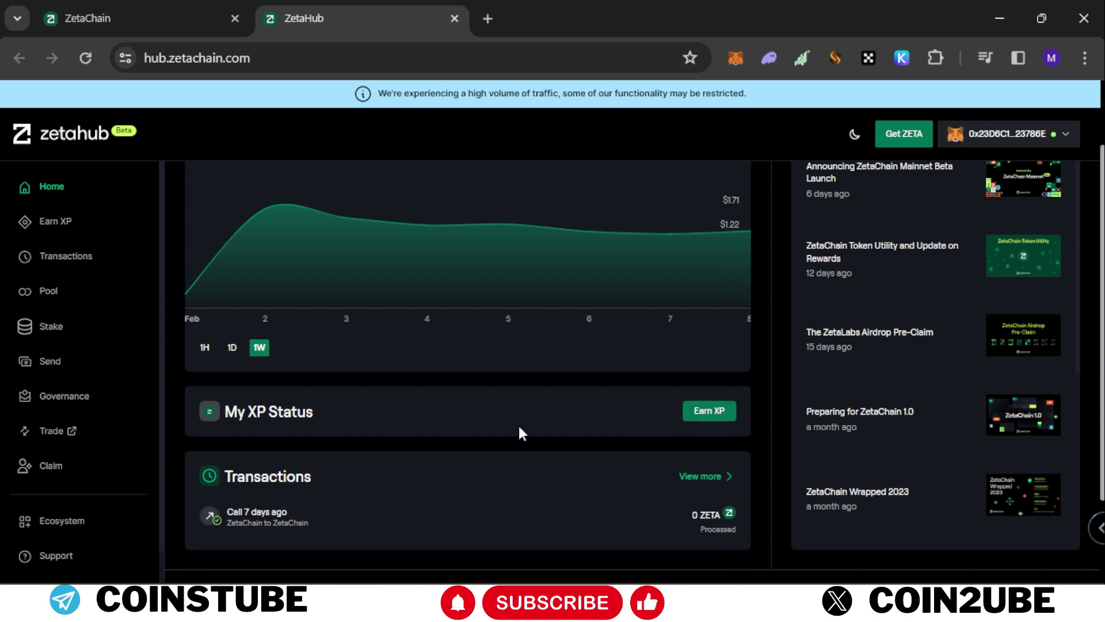
scroll(538, 417, up, 2)
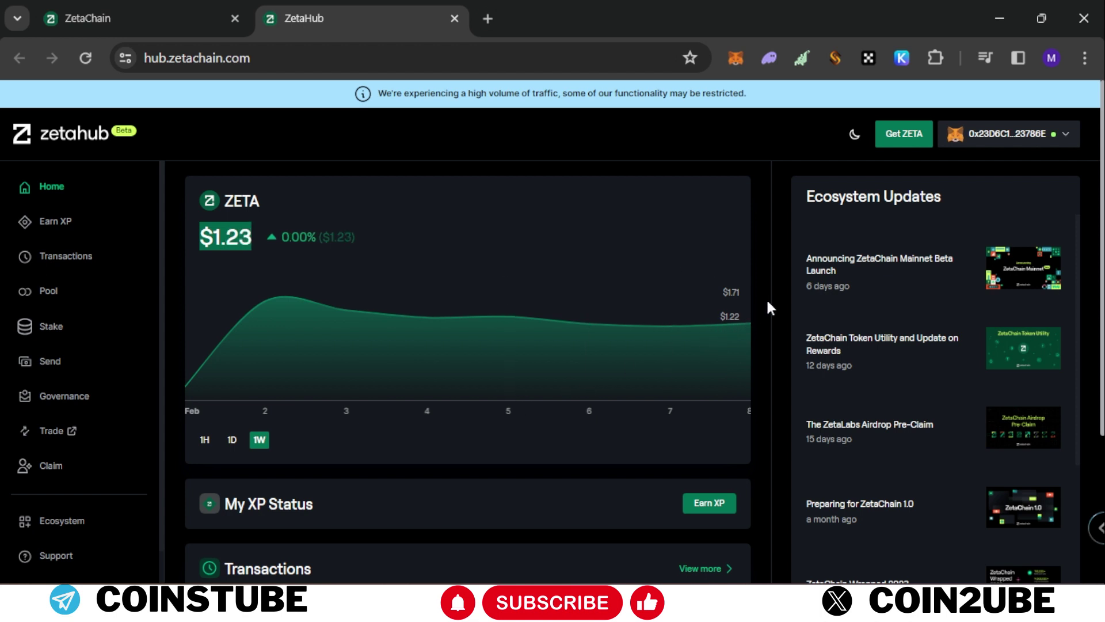
click(234, 18)
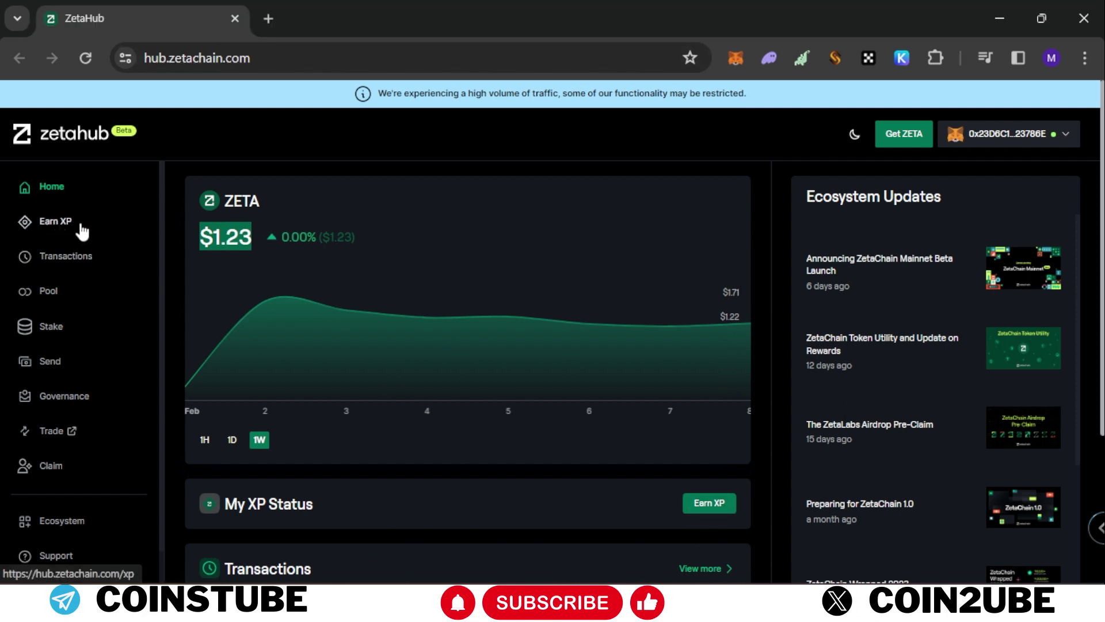
Open Earn XP at 0 XP and reveal activities like Send ZETA (2500 XP).
click(48, 224)
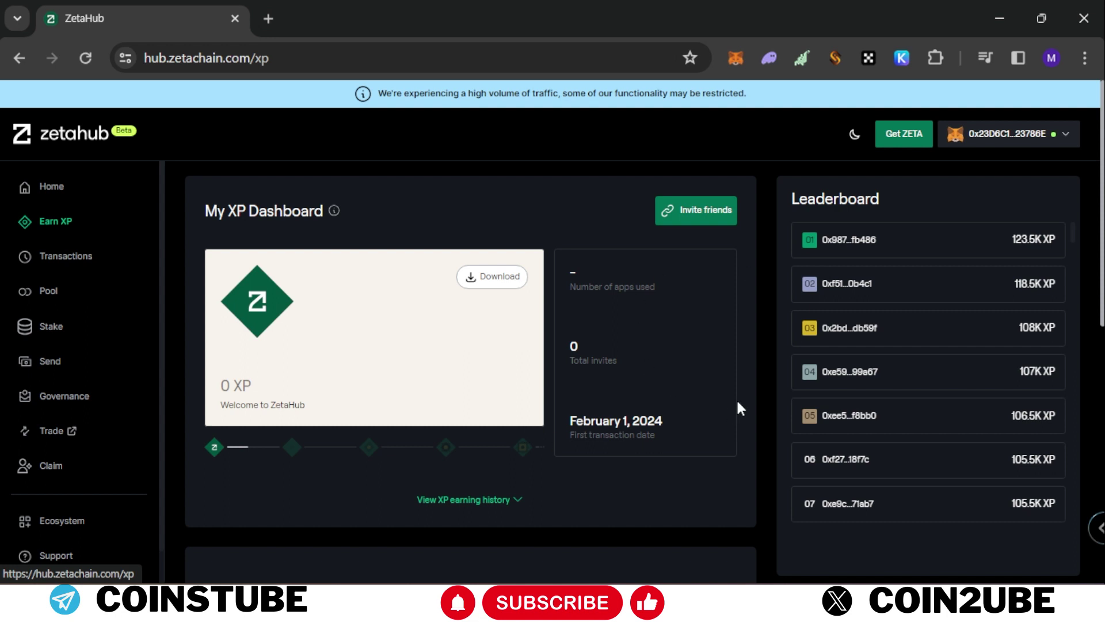
scroll(749, 322, down, 2)
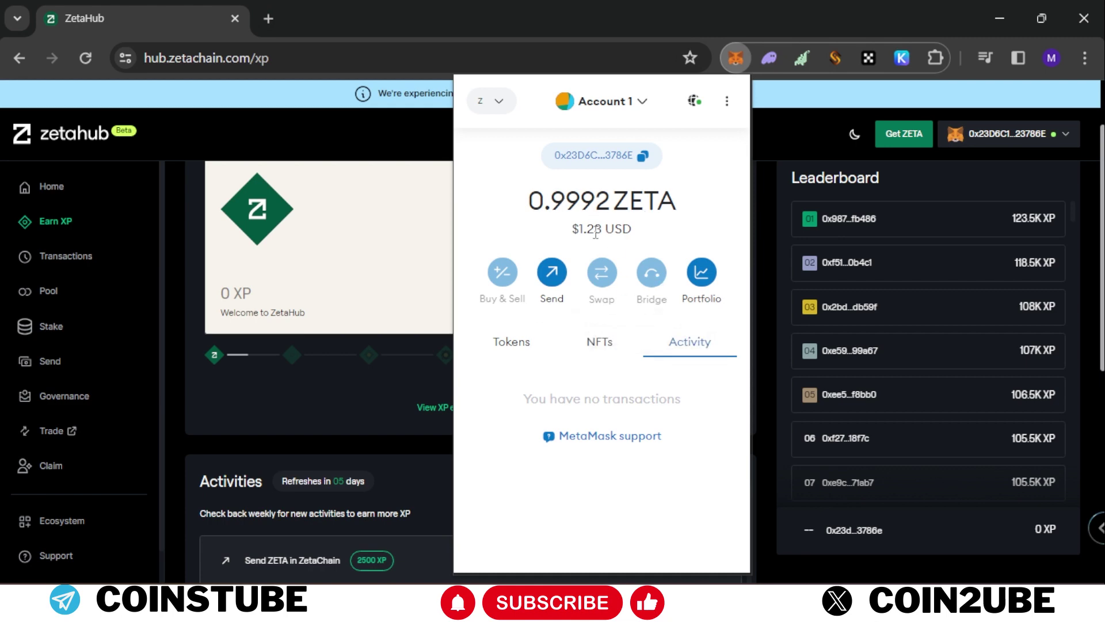
click(171, 364)
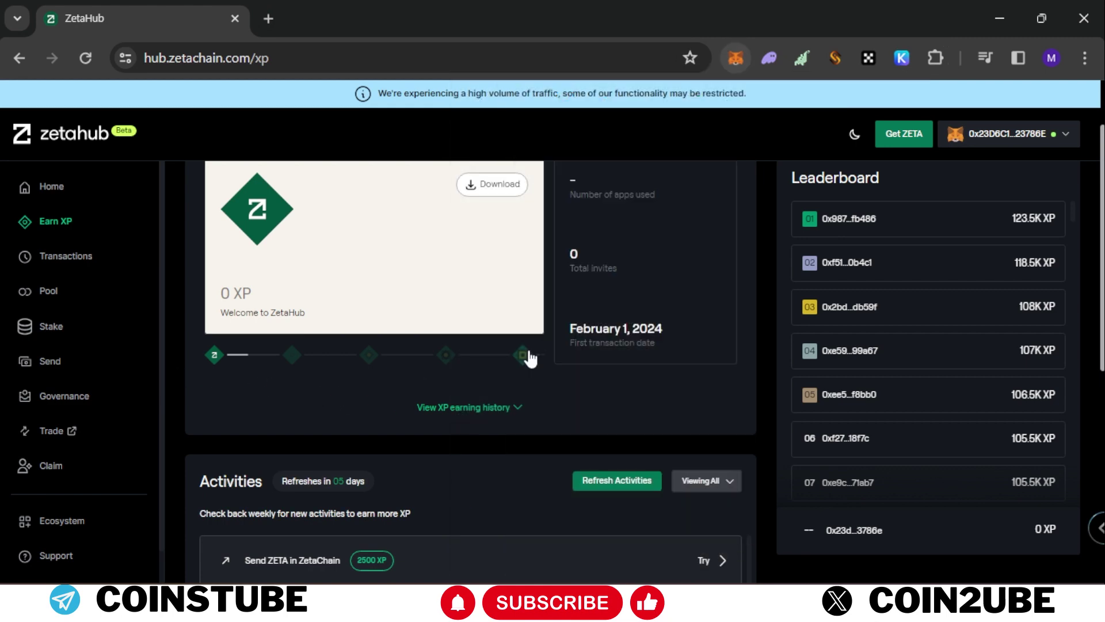
scroll(527, 347, down, 5)
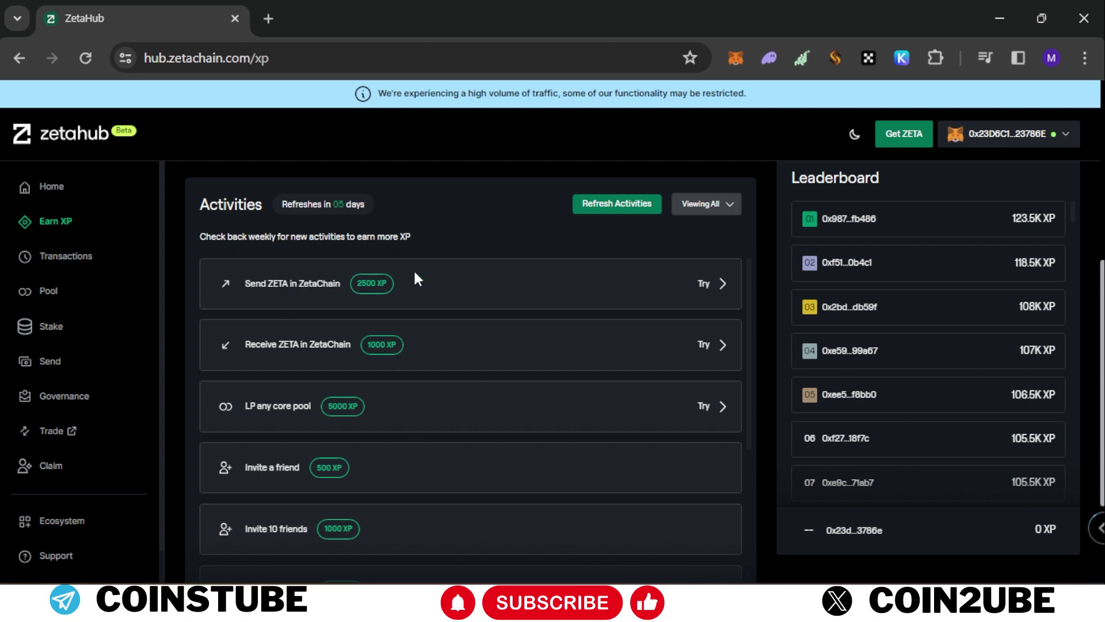
Send 0.1 ZETA from Account 1 to Public 2 in MetaMask.
click(737, 59)
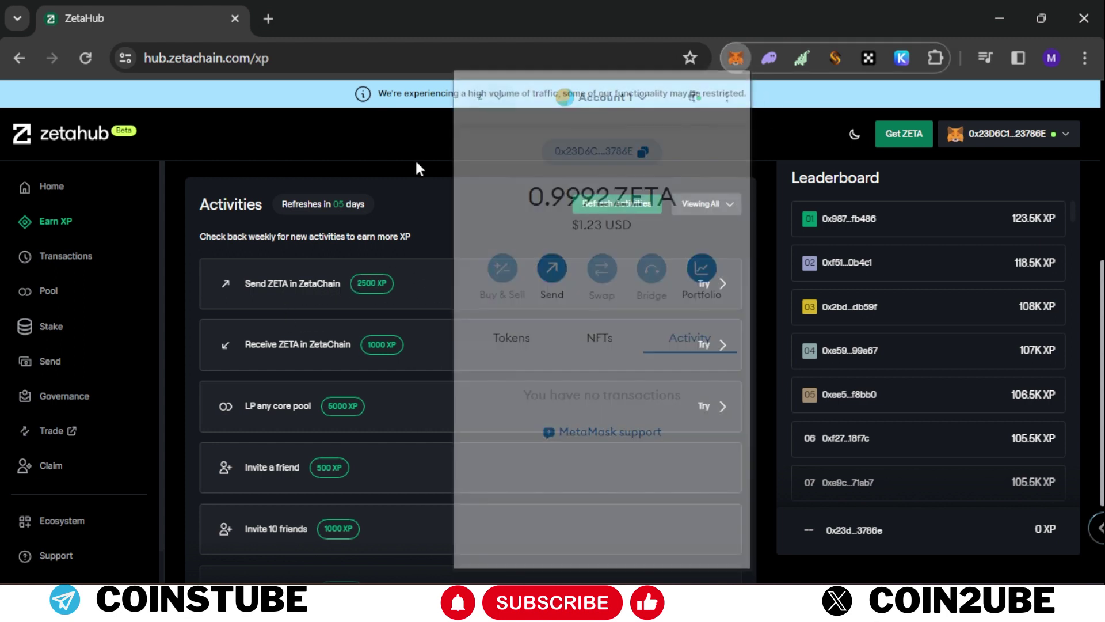
click(415, 158)
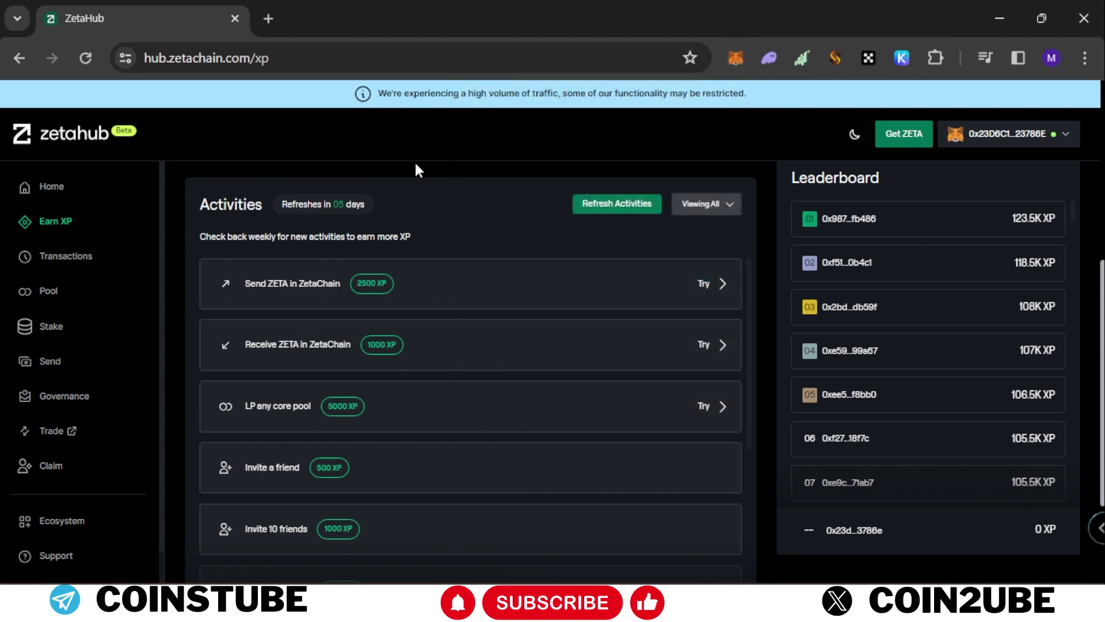
click(735, 58)
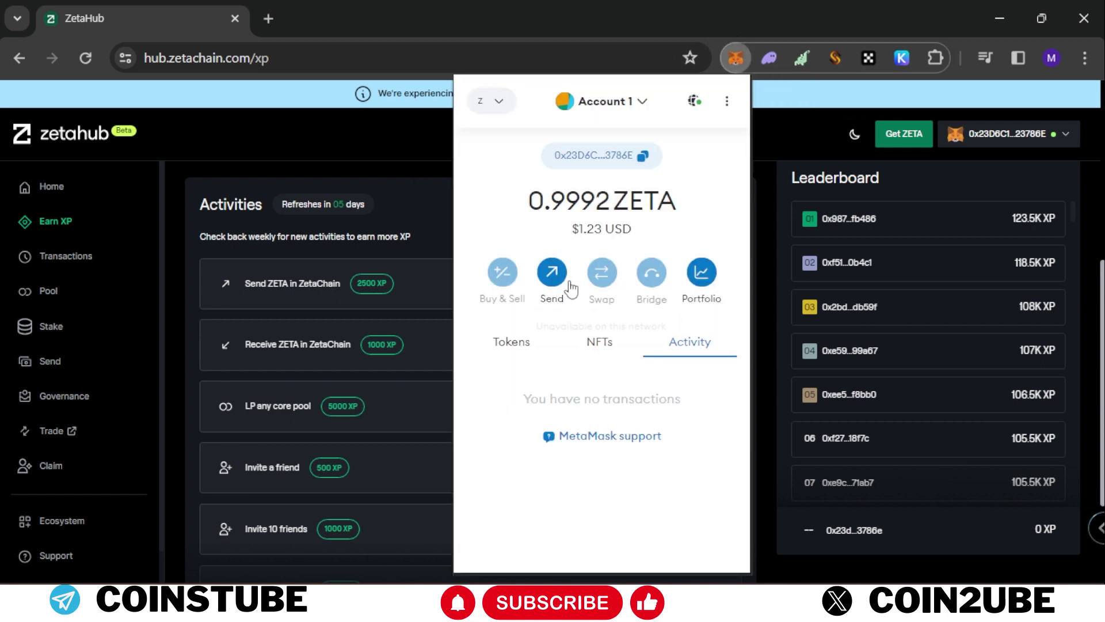
click(552, 274)
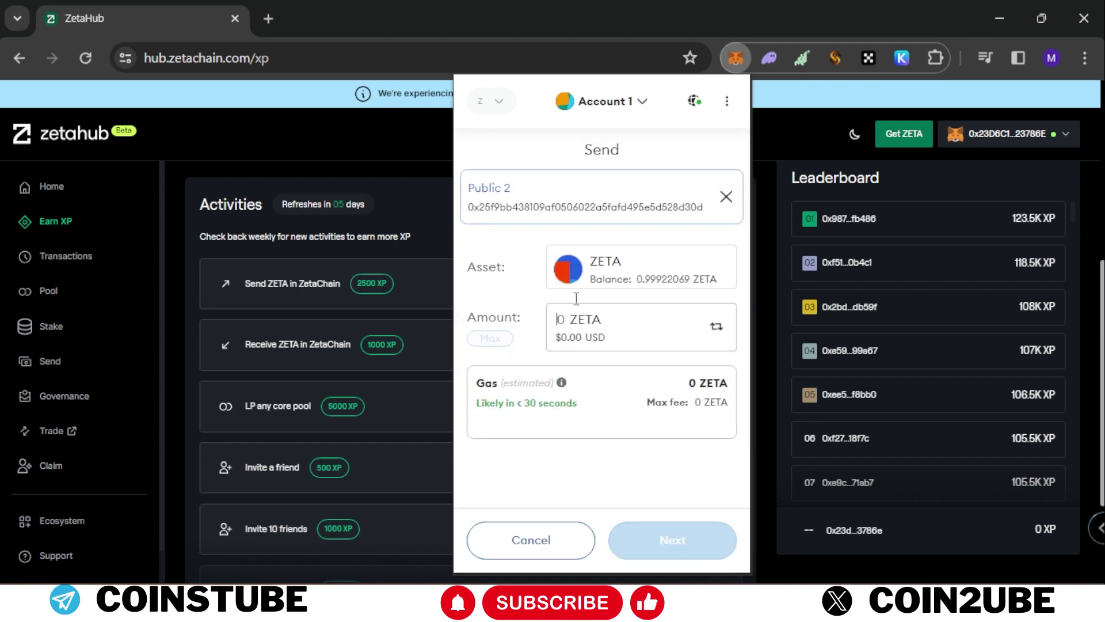
click(567, 351)
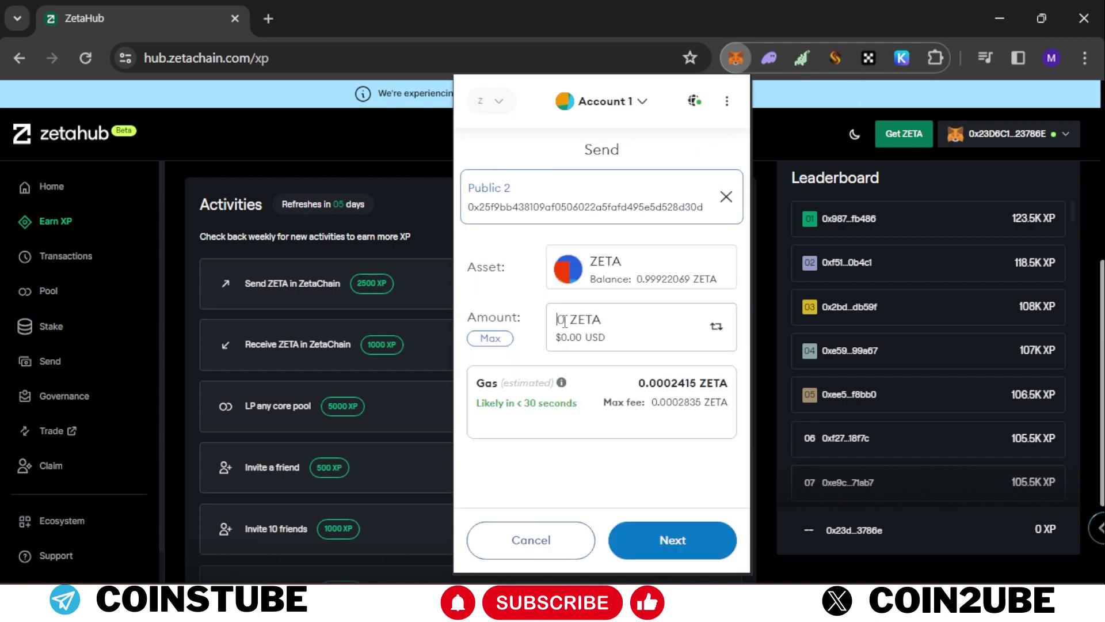
text(0.1)
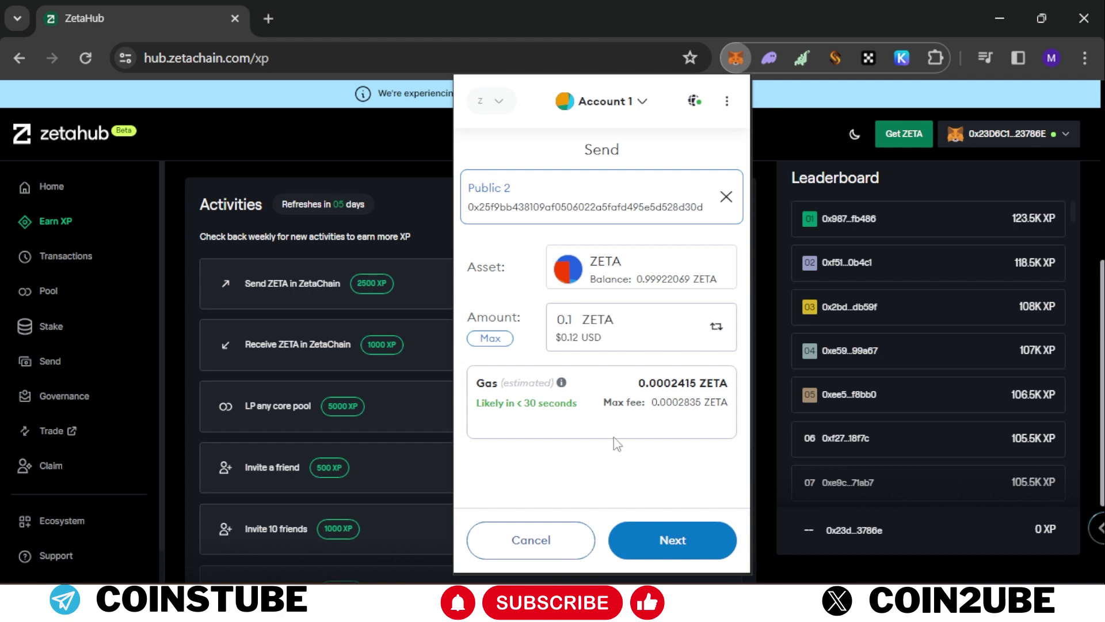
click(672, 544)
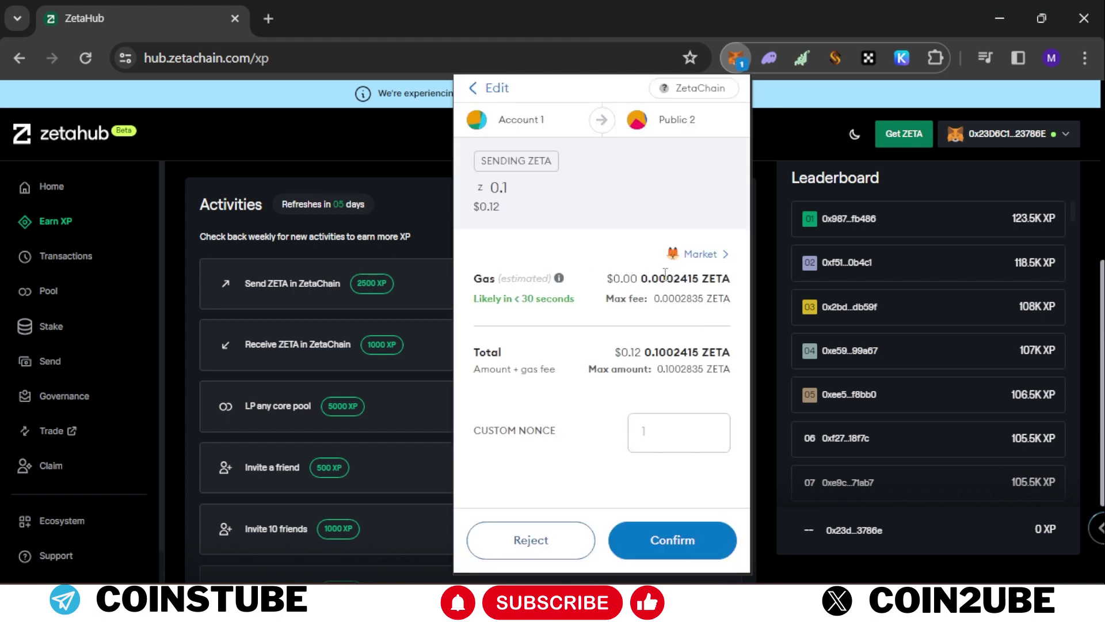
click(675, 543)
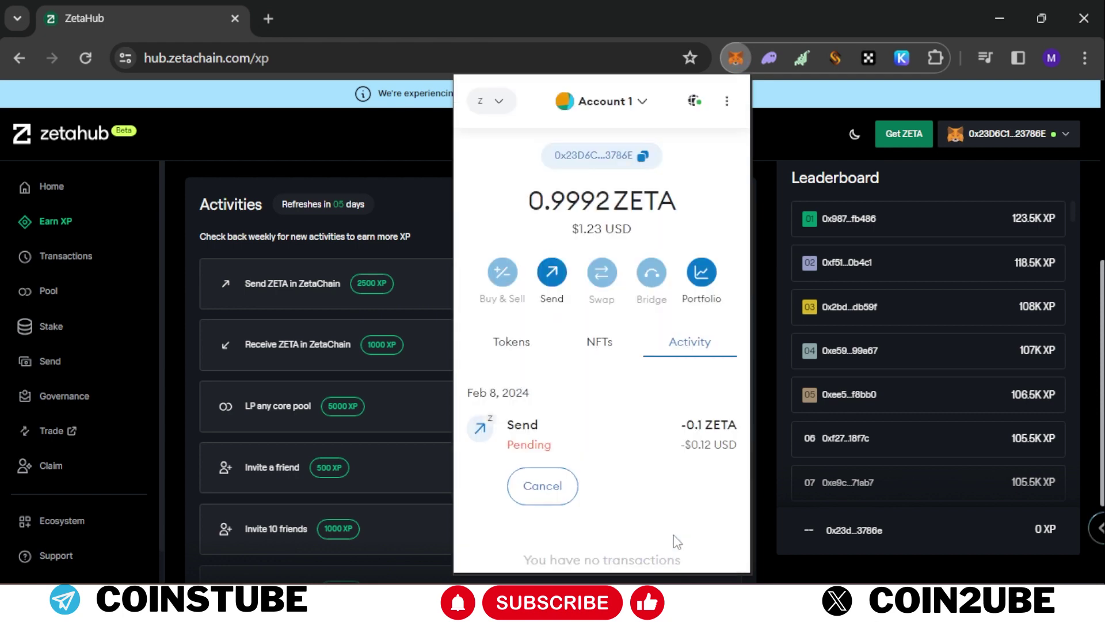
click(286, 265)
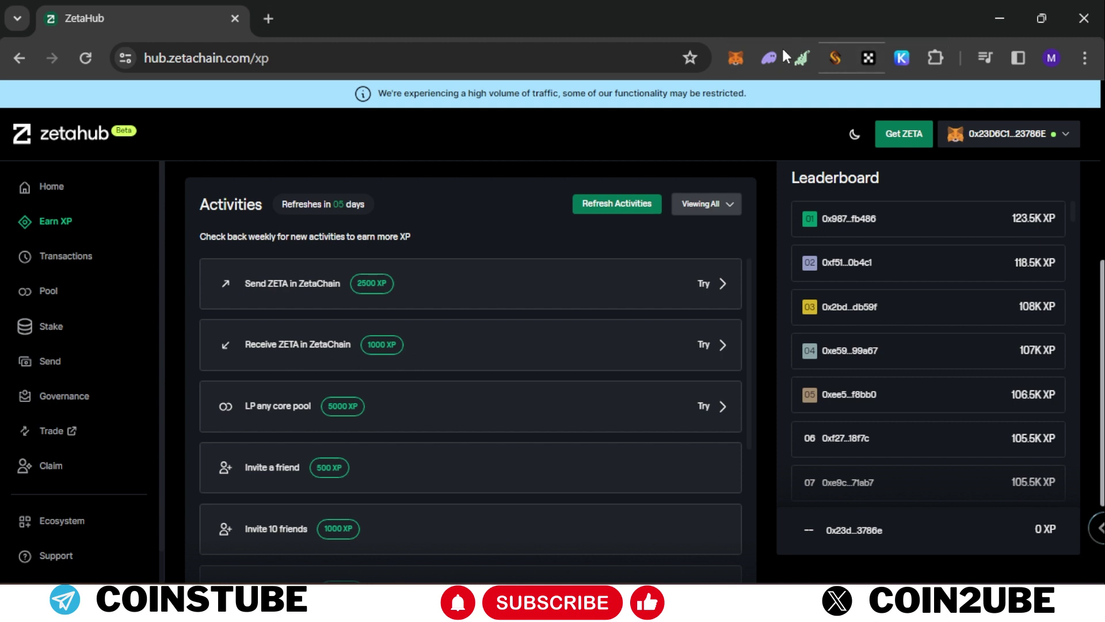
Switch MetaMask to Public 2 and send 0.00001 ZETA back to Account 1.
click(736, 57)
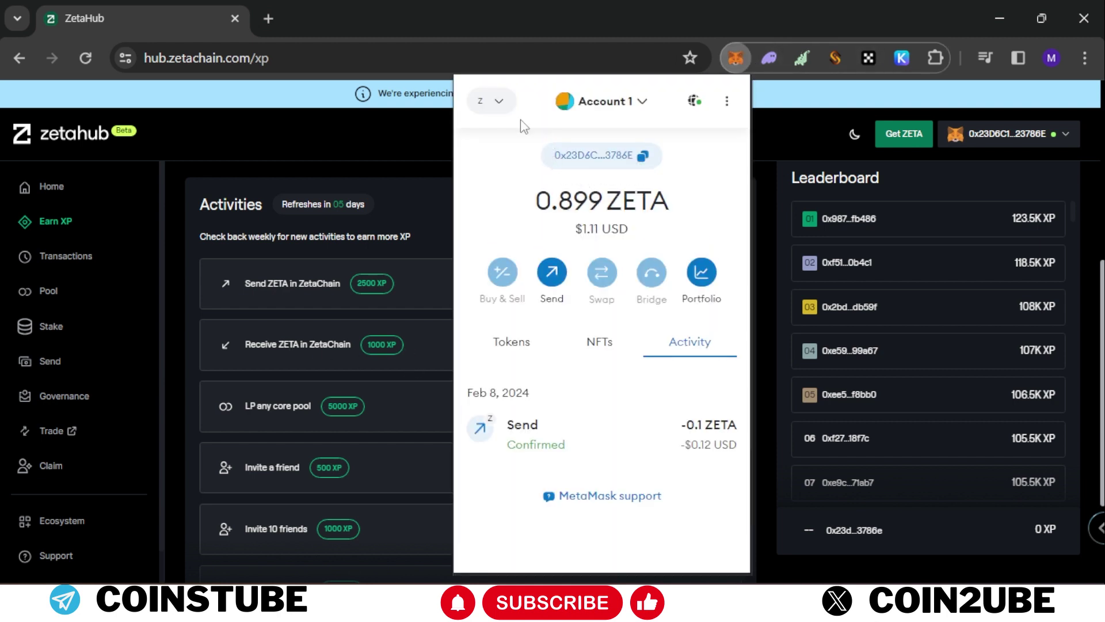
click(576, 100)
click(566, 282)
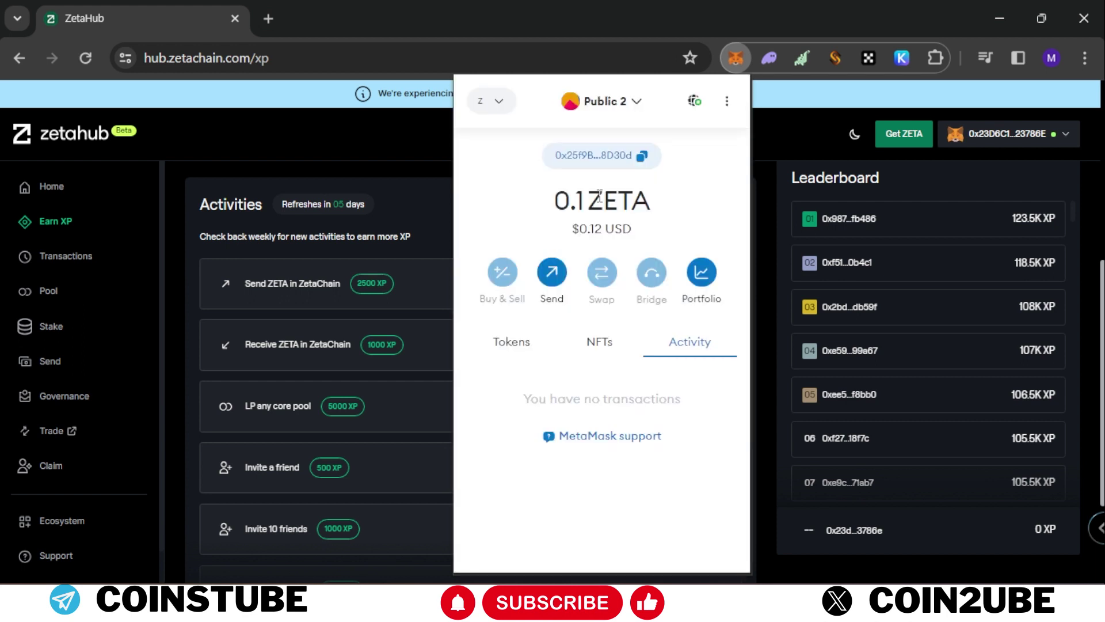
click(565, 279)
click(564, 280)
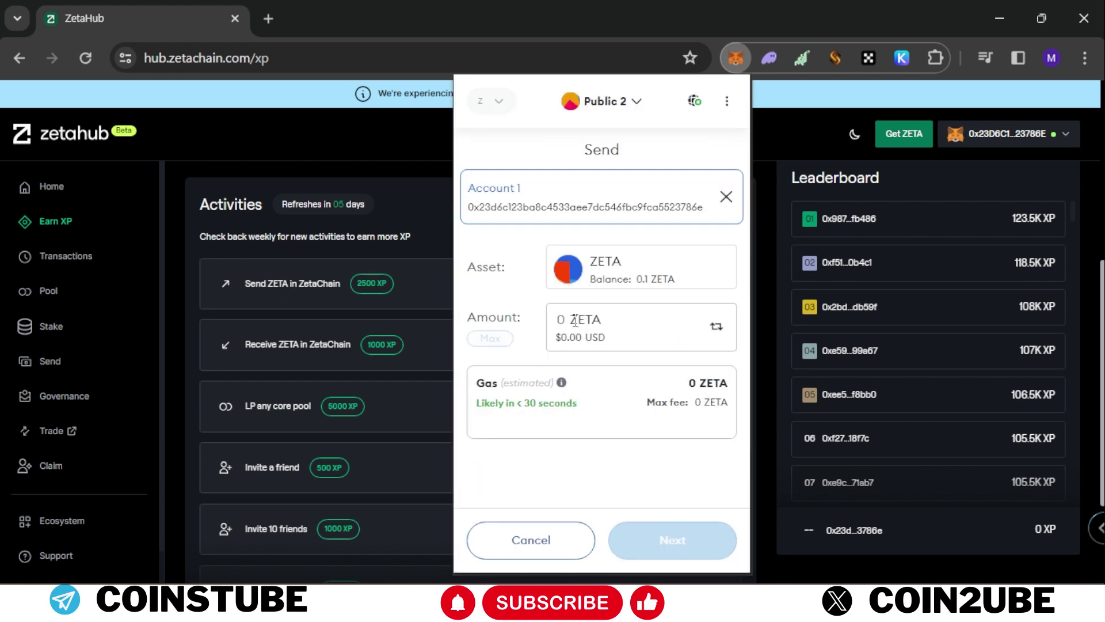
text(0)
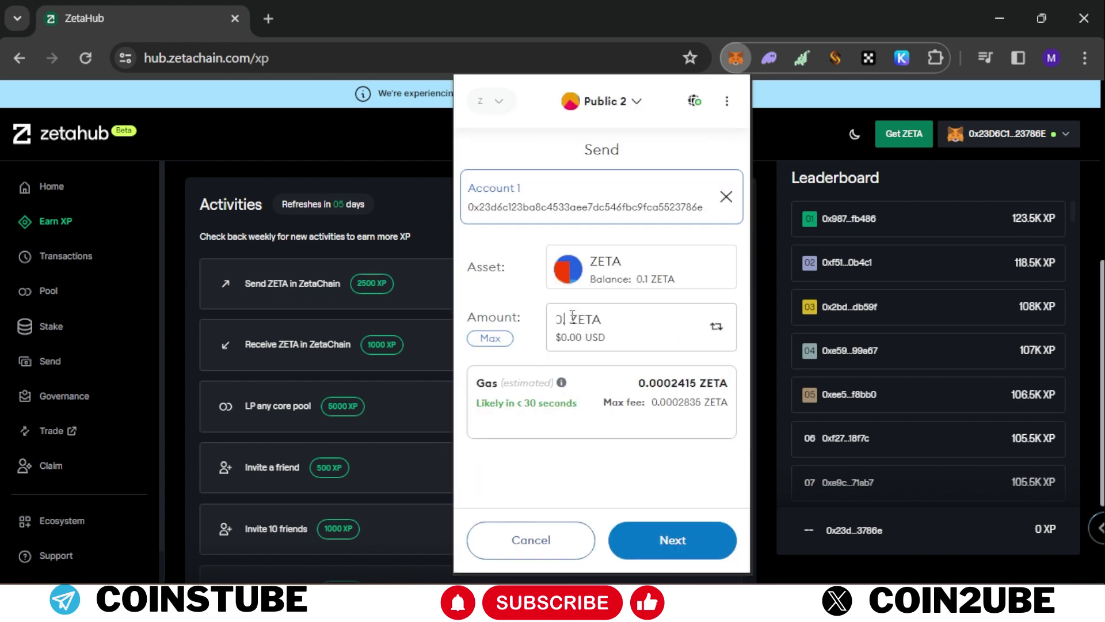
text(.00001)
key(Return)
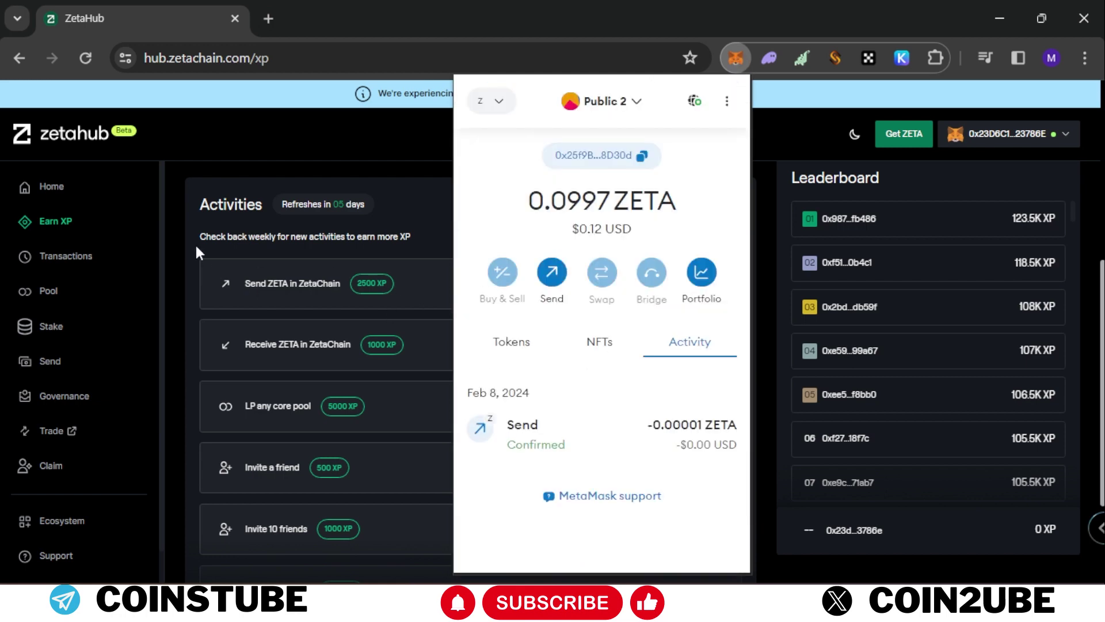
click(195, 243)
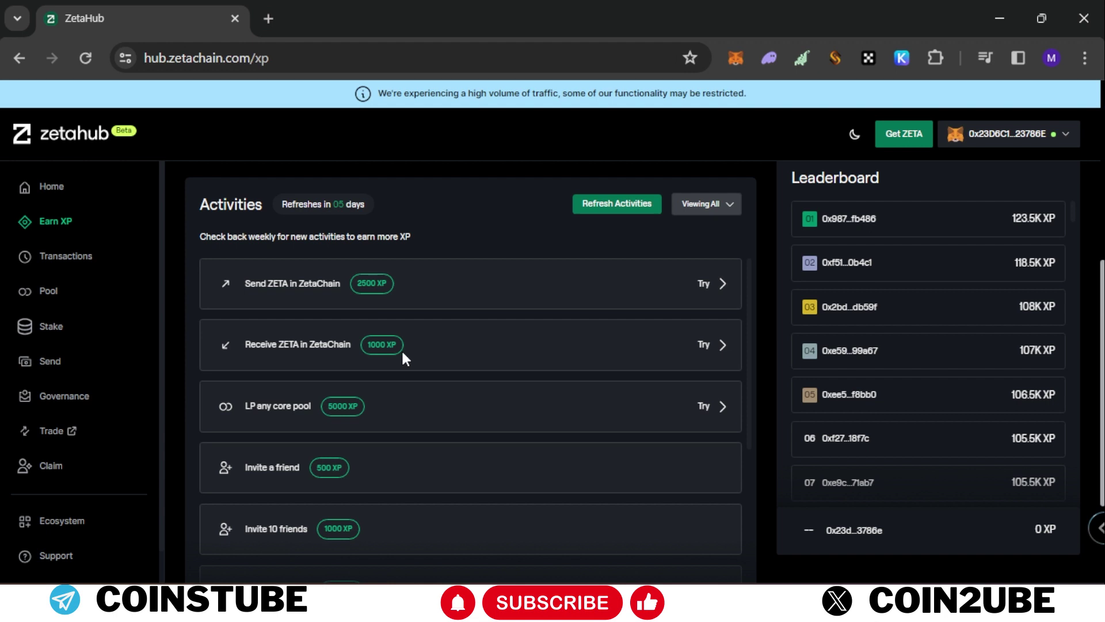
scroll(194, 357, down, 2)
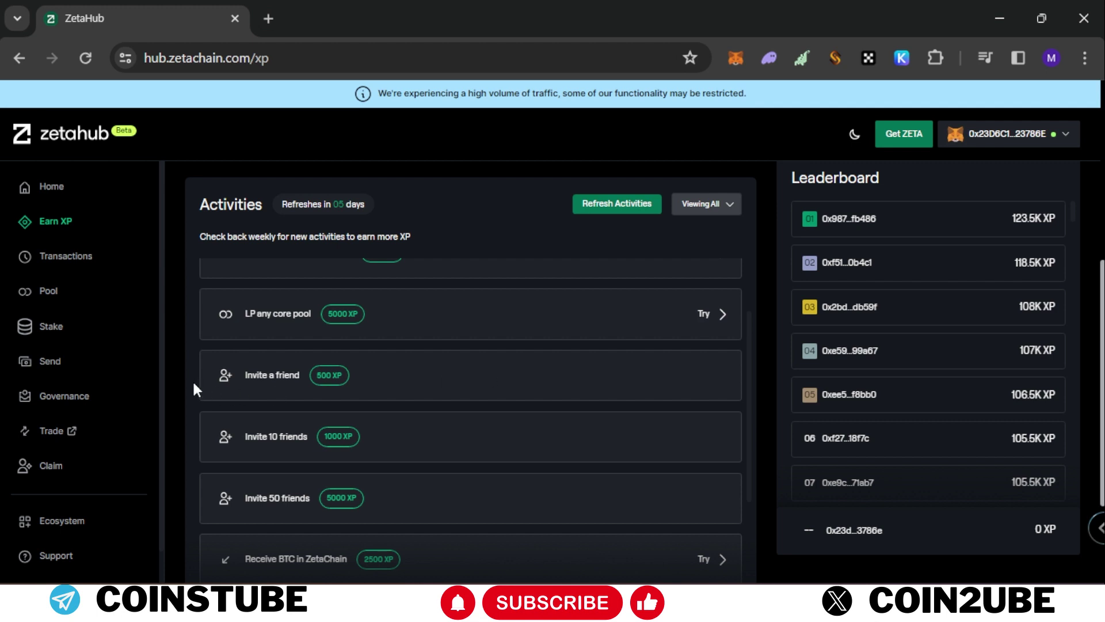
Start the Receive BTC in ZetaChain activity, opening the Send page with 0.89898919 ZETA.
scroll(196, 383, down, 2)
scroll(373, 333, down, 3)
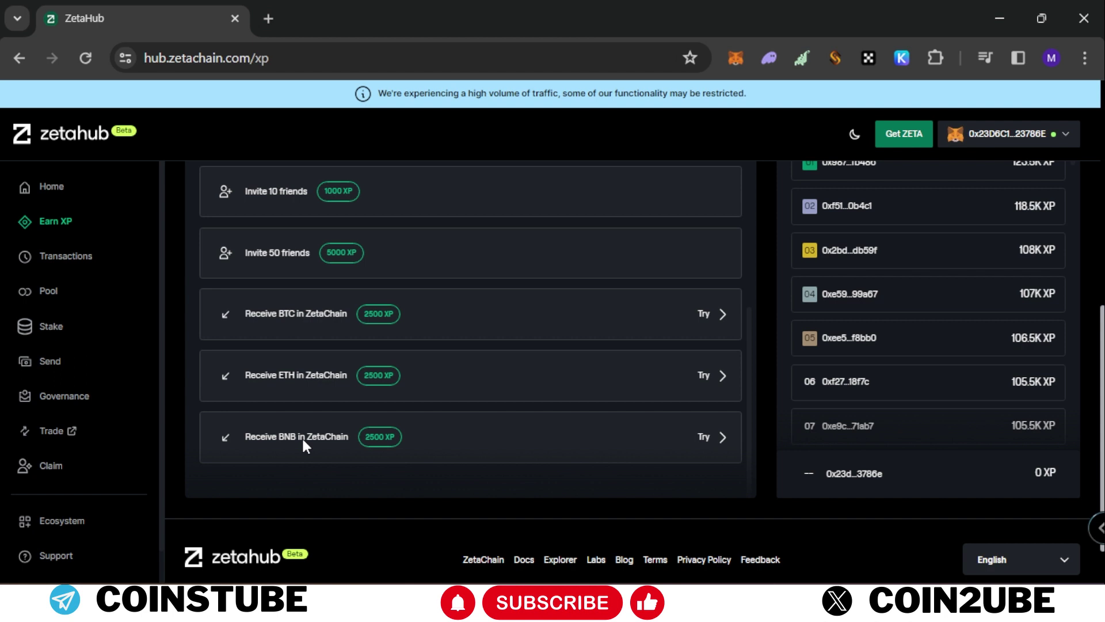
click(704, 313)
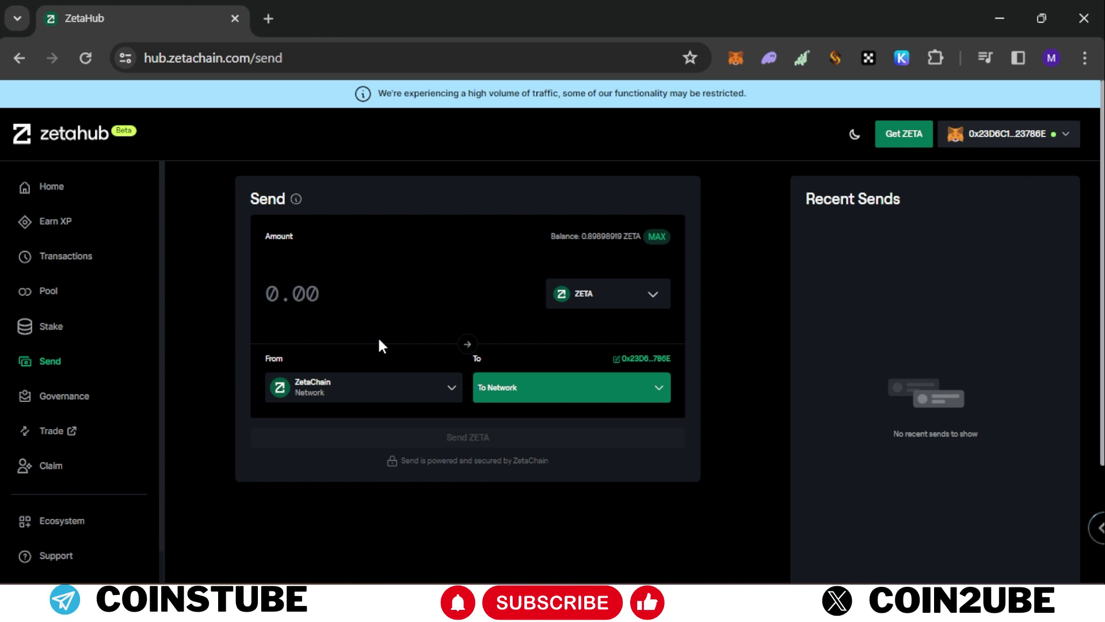
Go back to /xp, open the Get ZETA exchange list and choose iZUMi.finance.
click(19, 57)
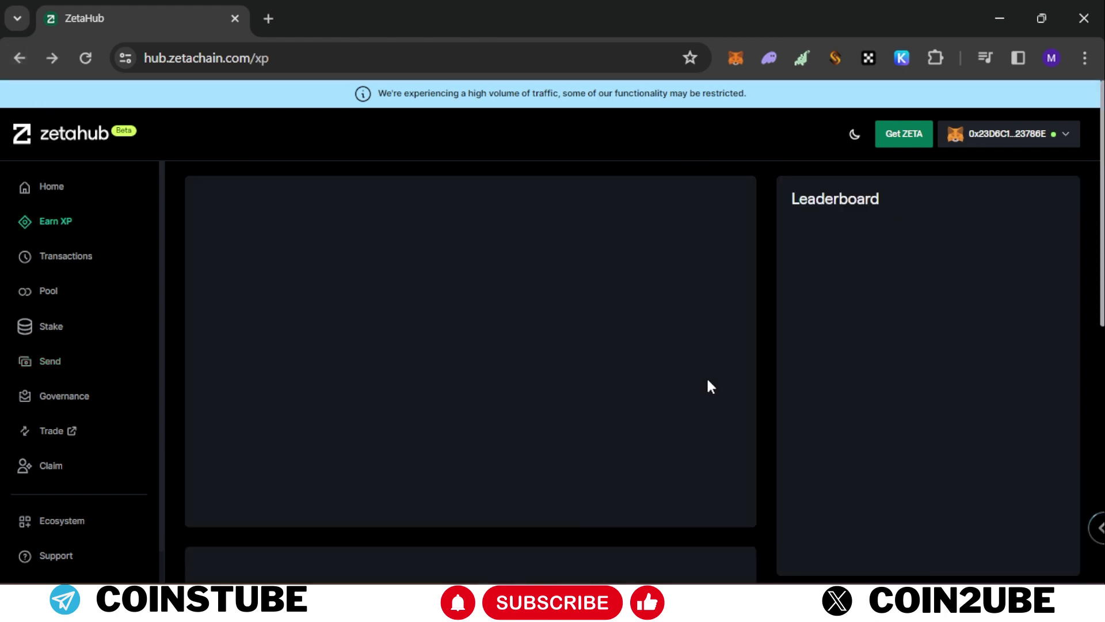
scroll(633, 264, down, 5)
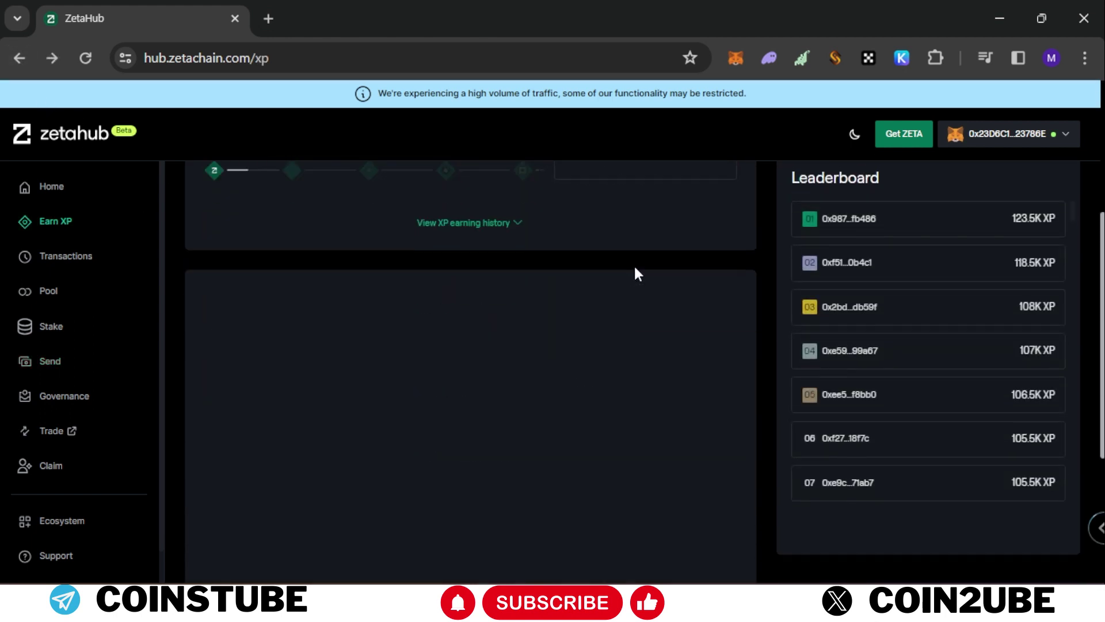
click(906, 135)
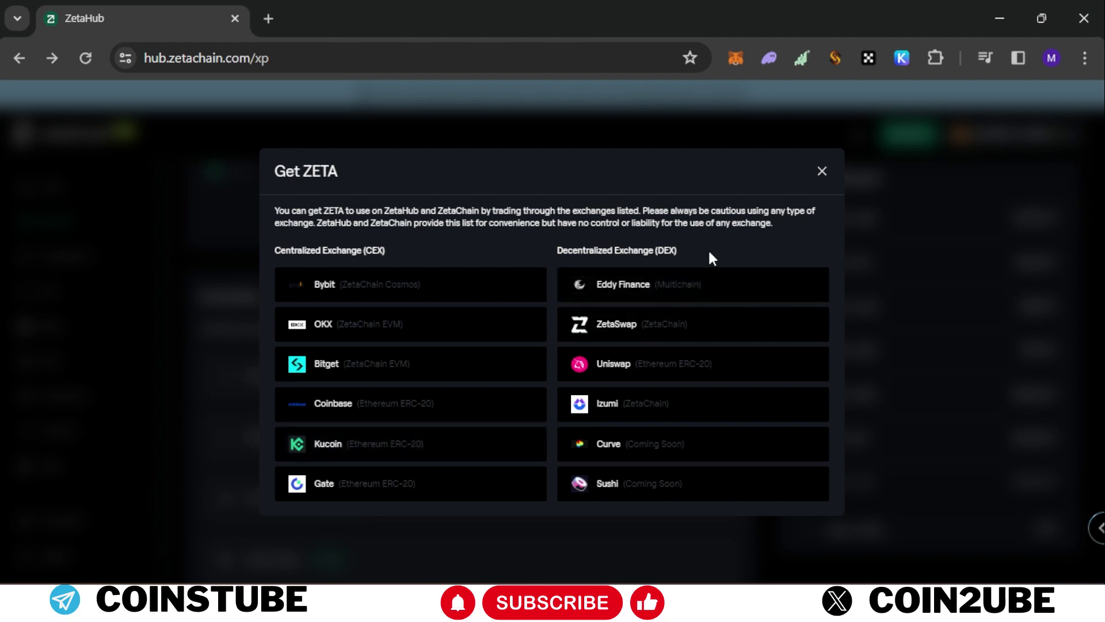
click(610, 410)
Proceed to iZUMi Finance and connect the MetaMask wallet.
click(544, 443)
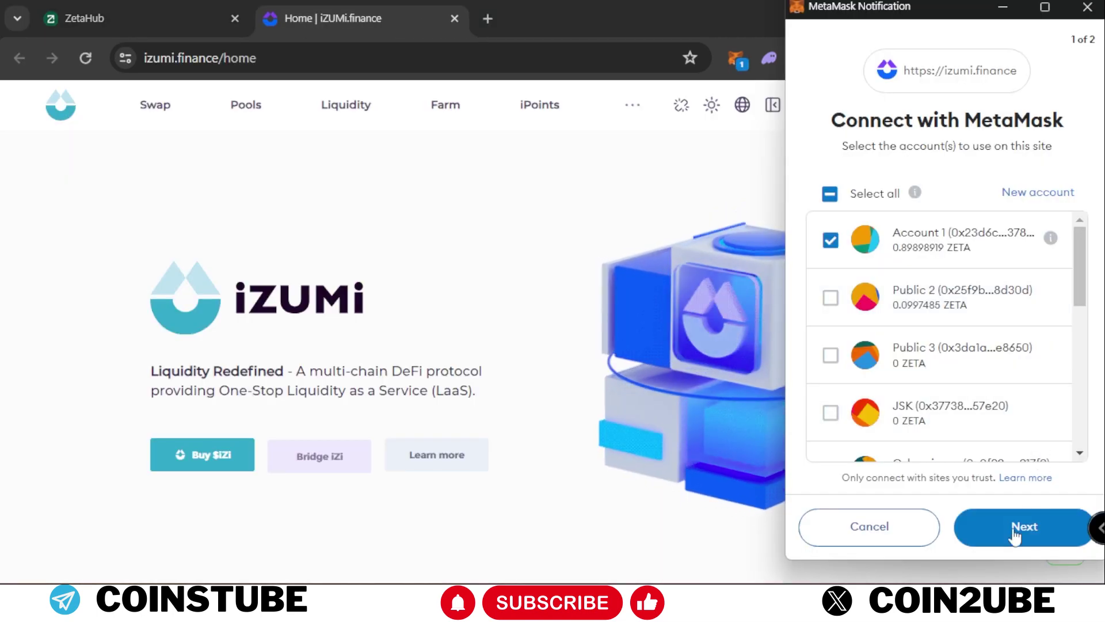
click(1015, 535)
click(1009, 534)
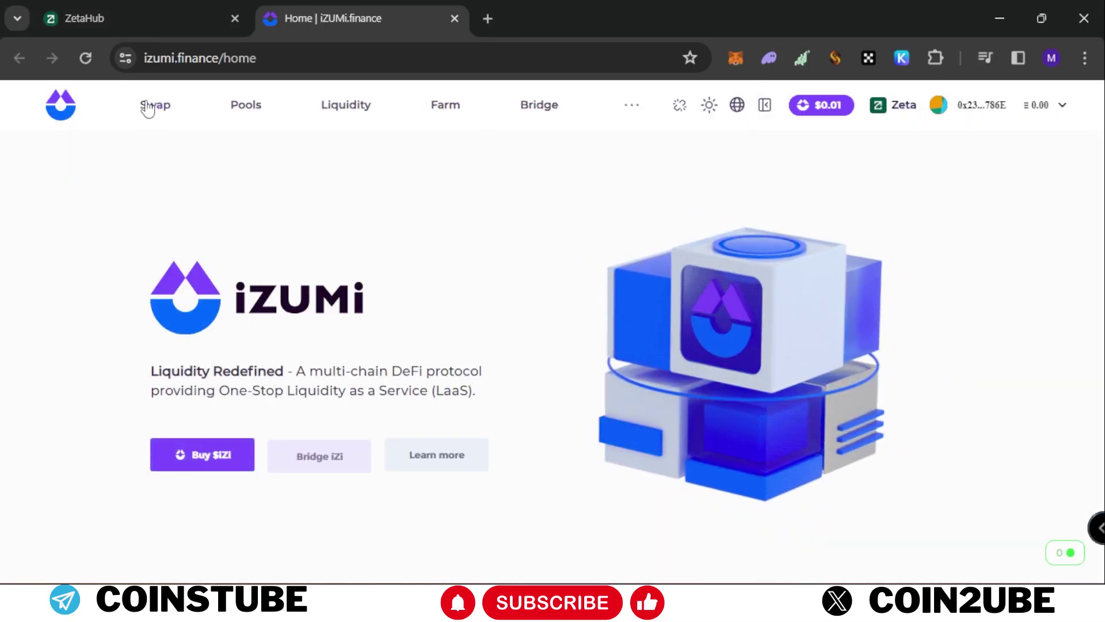
Set up a ZETA to BNB.BSC swap of 0.00001 ZETA and submit it.
click(148, 107)
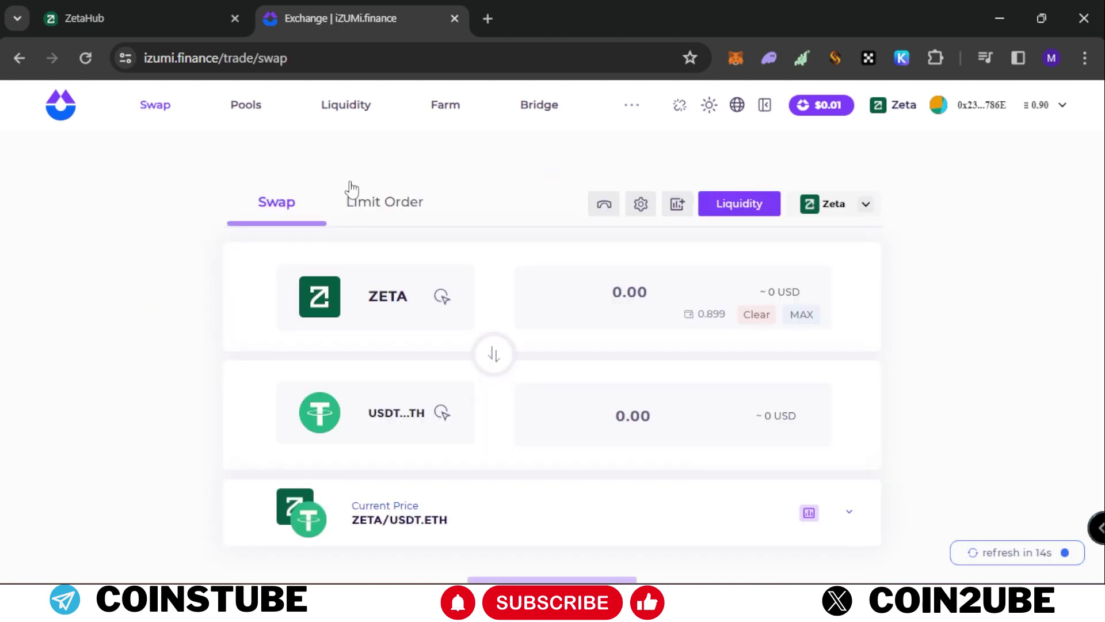
click(405, 430)
click(441, 509)
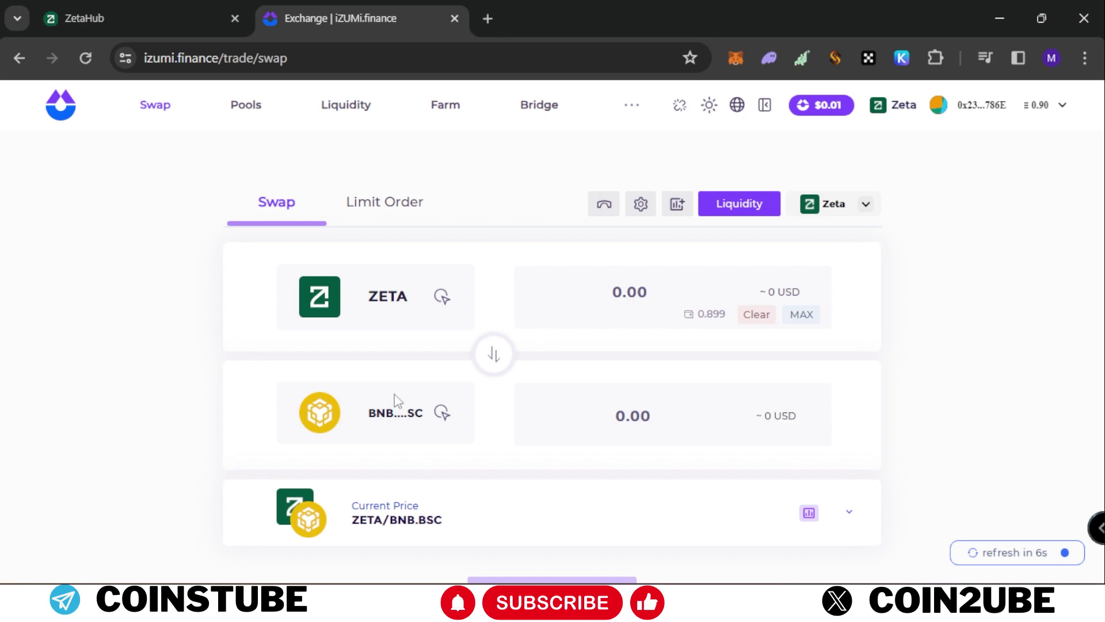
click(617, 285)
text(0.00001)
double_click(617, 285)
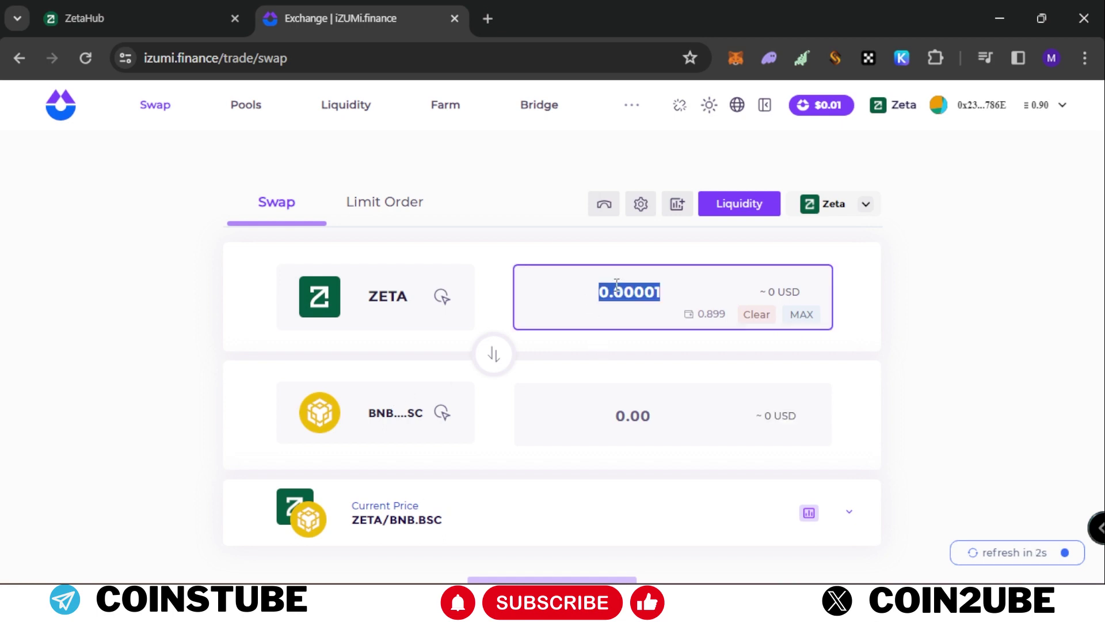
scroll(617, 285, down, 2)
click(549, 532)
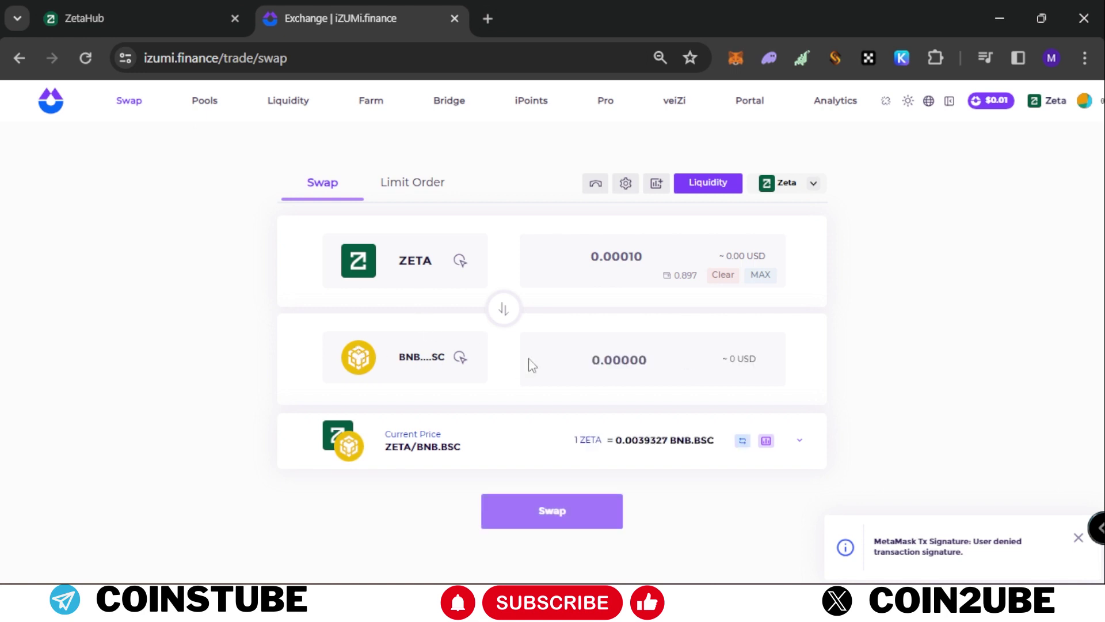
Change the amount to 0.001 ZETA, submit the BNB.BSC swap and confirm it in MetaMask.
drag(620, 261, 600, 319)
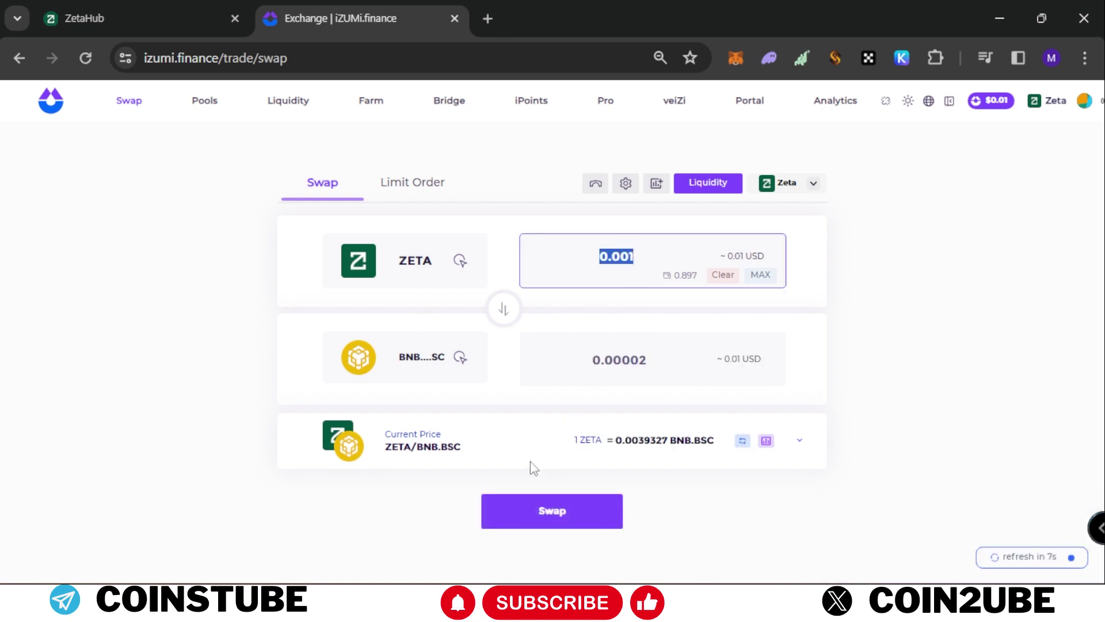
click(553, 514)
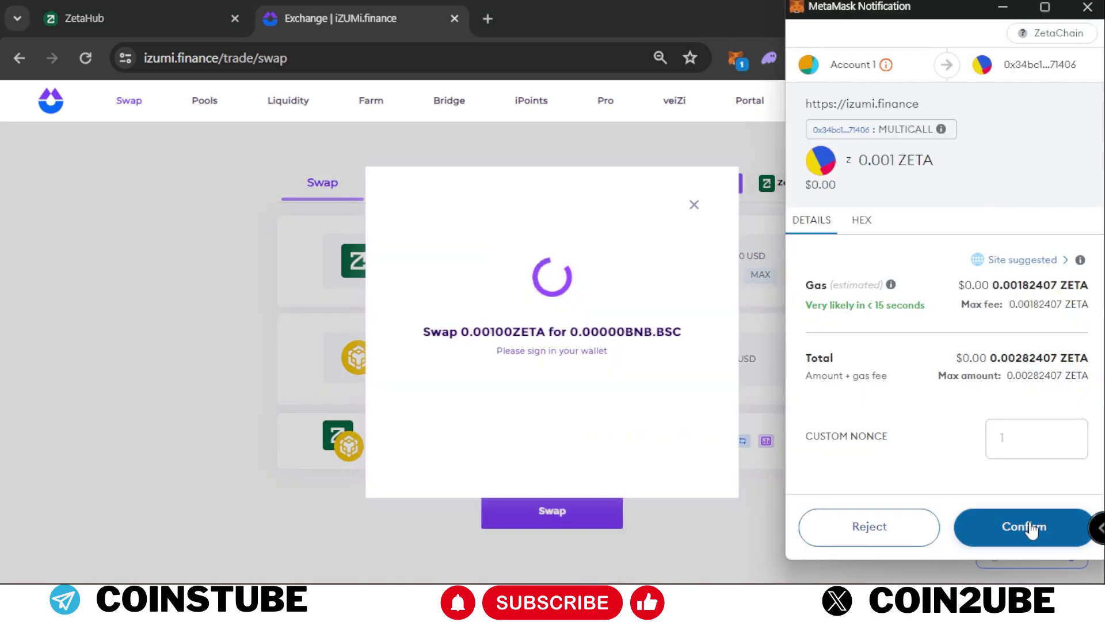
click(1024, 526)
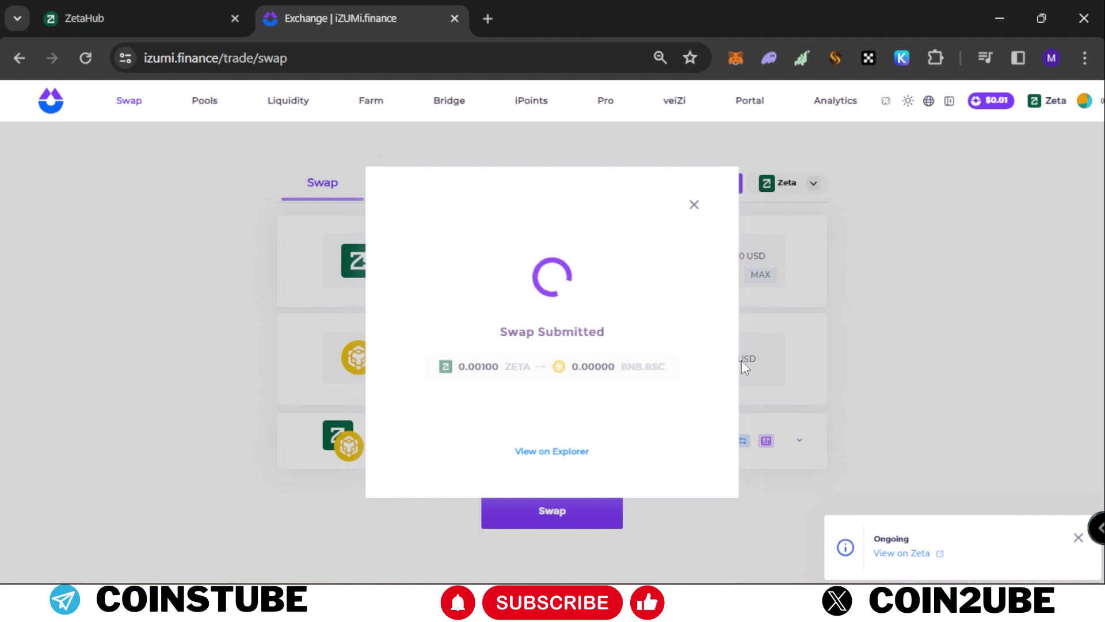
click(742, 360)
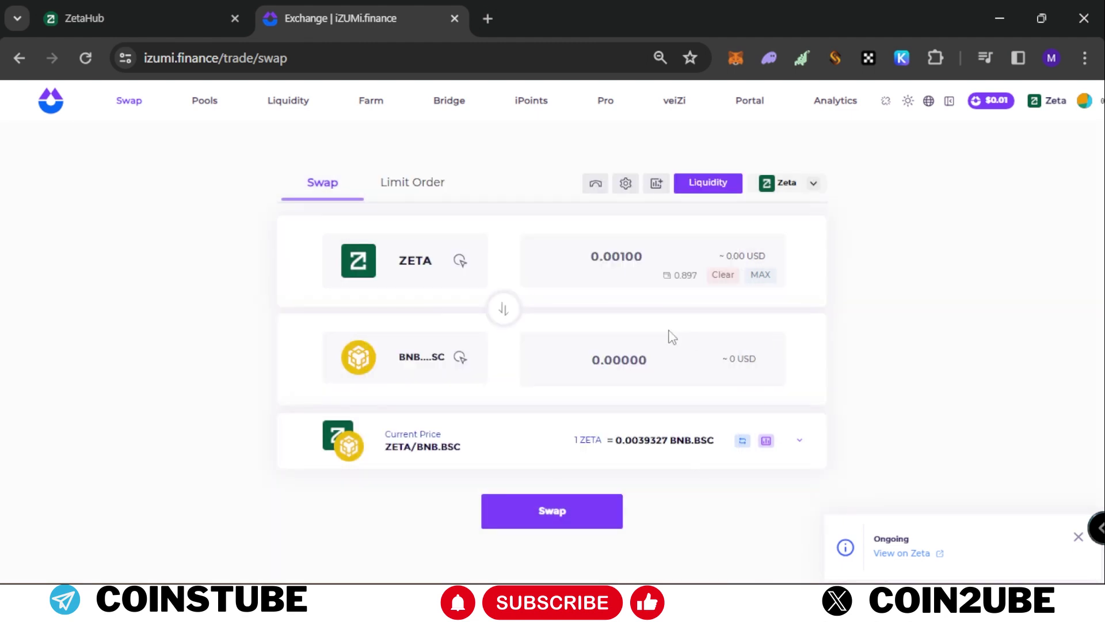
click(418, 353)
Swap 0.01 ZETA for ETH.ETH and confirm it in MetaMask.
click(691, 148)
click(446, 357)
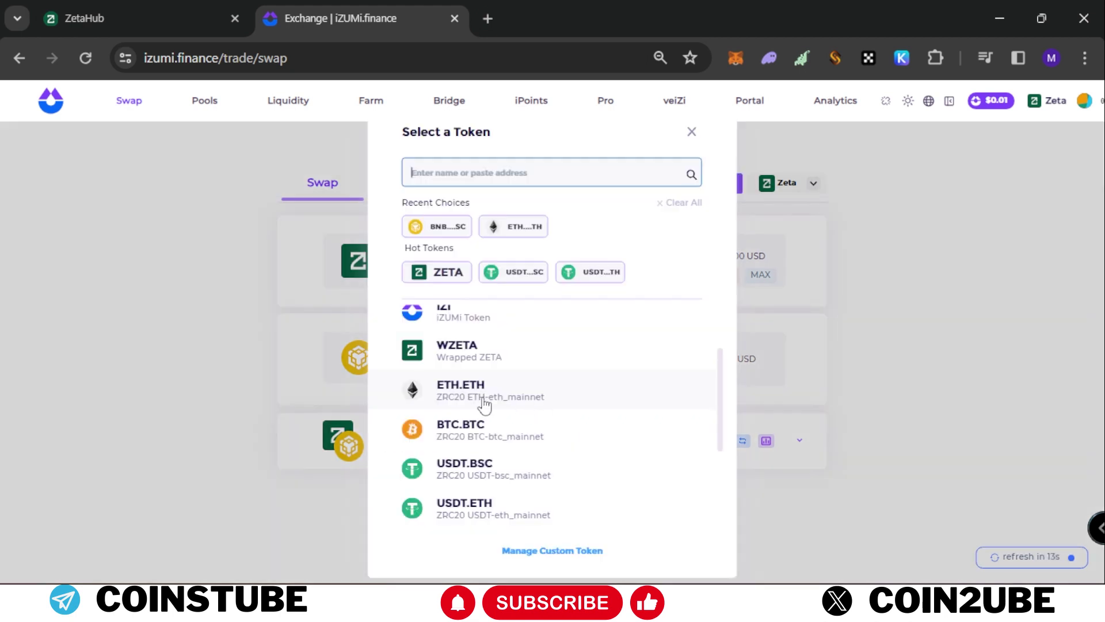
click(499, 399)
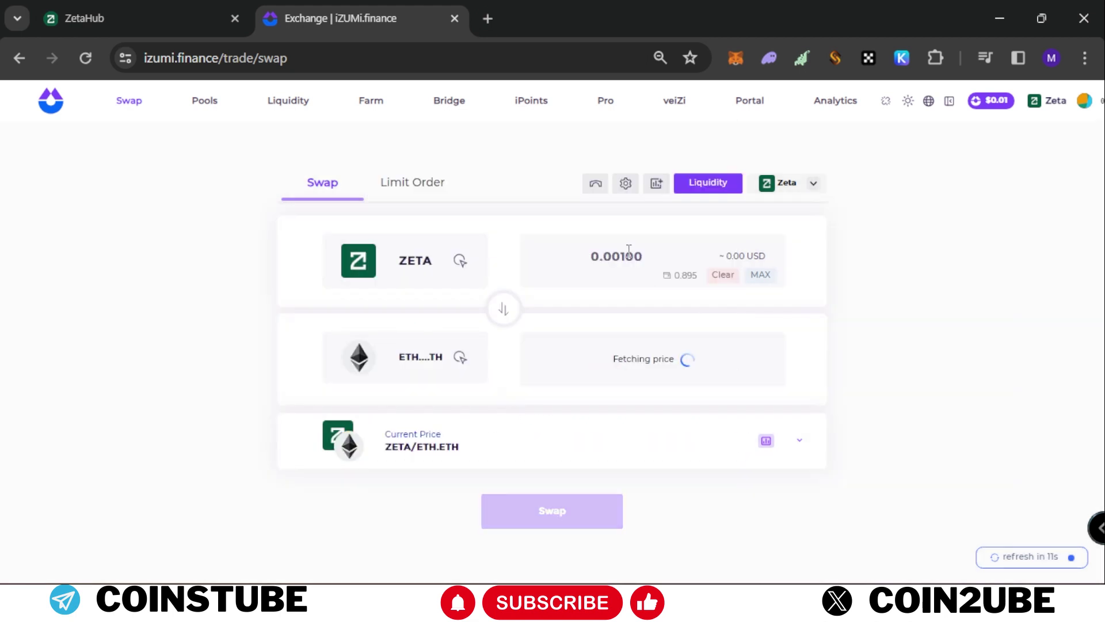
drag(602, 255, 727, 255)
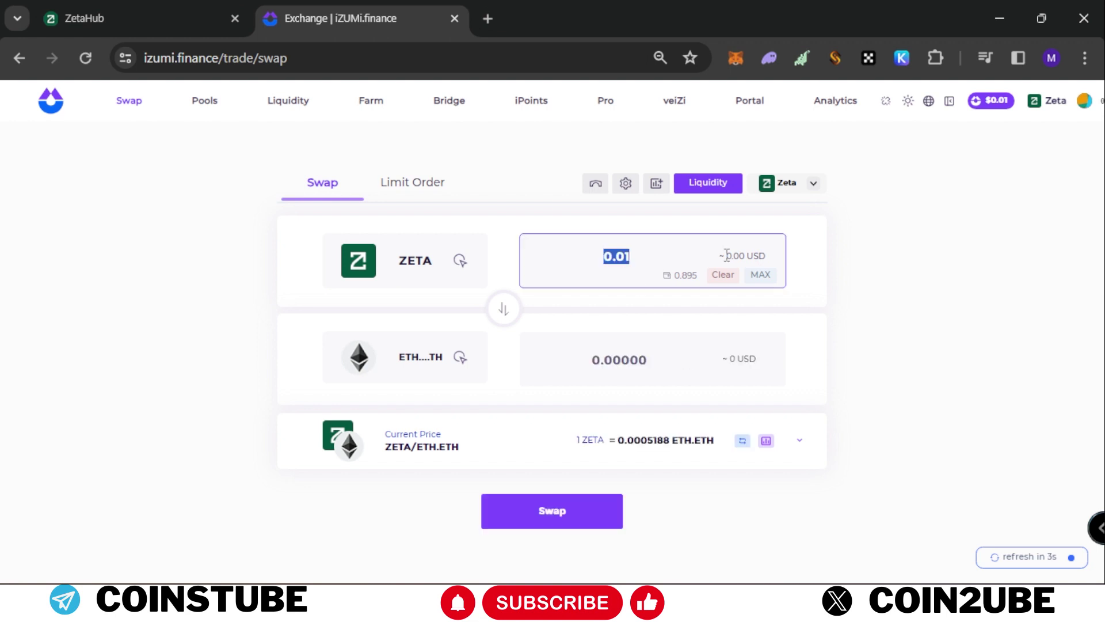
click(915, 367)
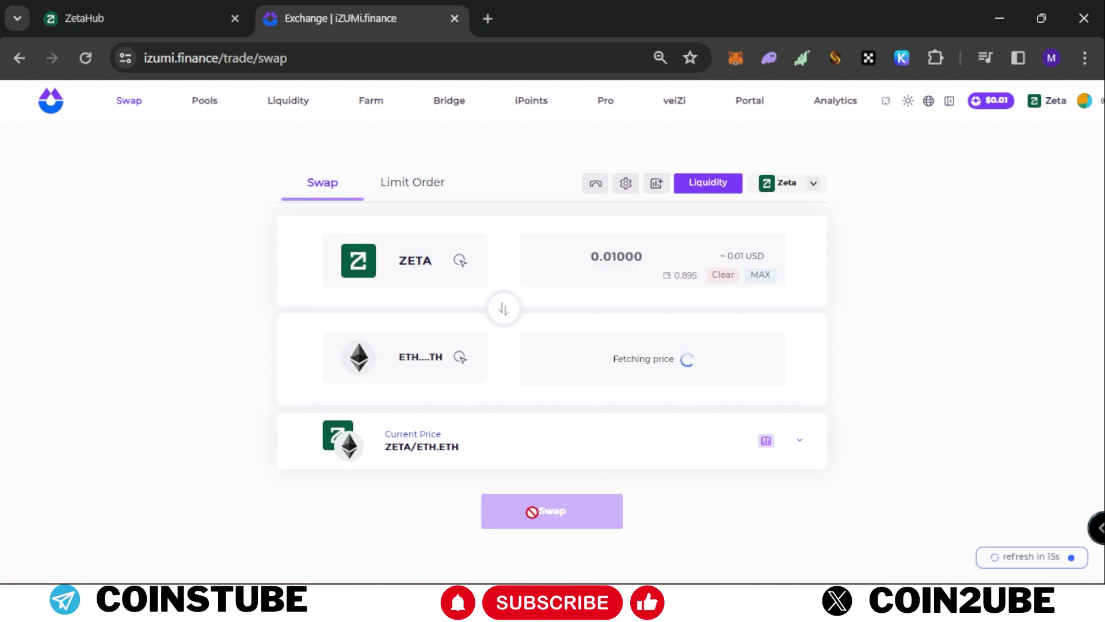
click(542, 515)
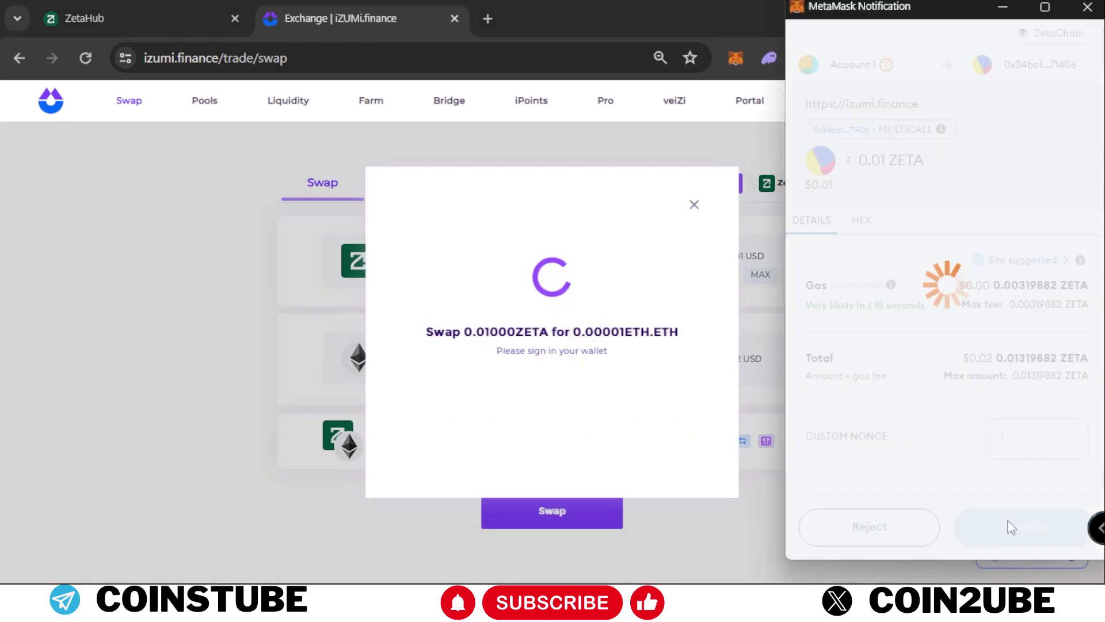
click(1007, 526)
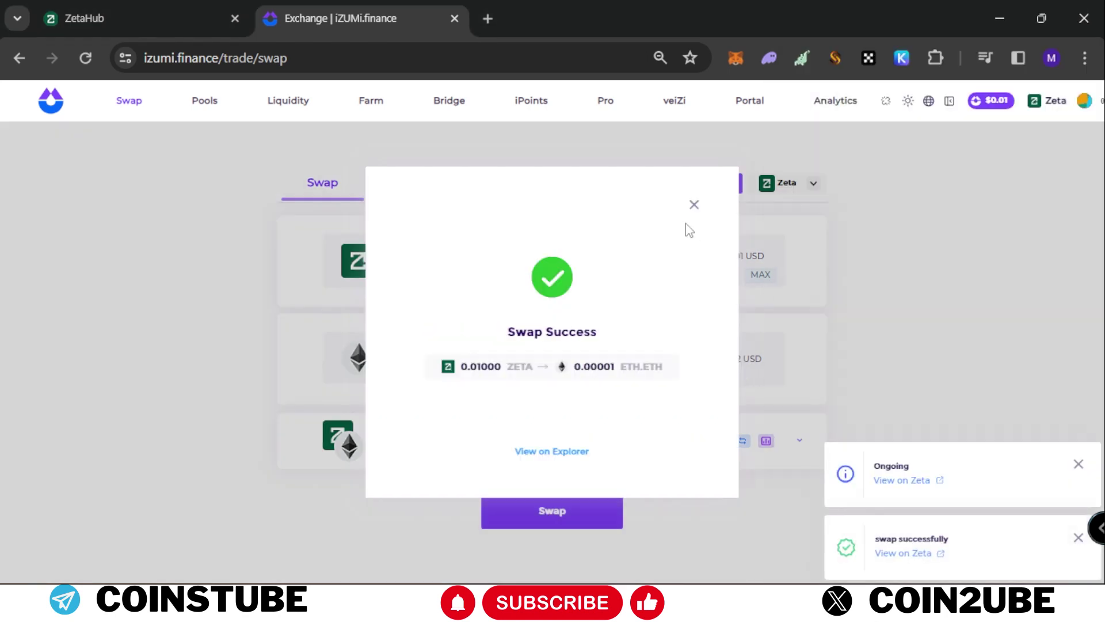
click(694, 205)
Swap 0.01 ZETA for BTC.BTC and confirm it in MetaMask.
click(358, 357)
scroll(507, 476, down, 2)
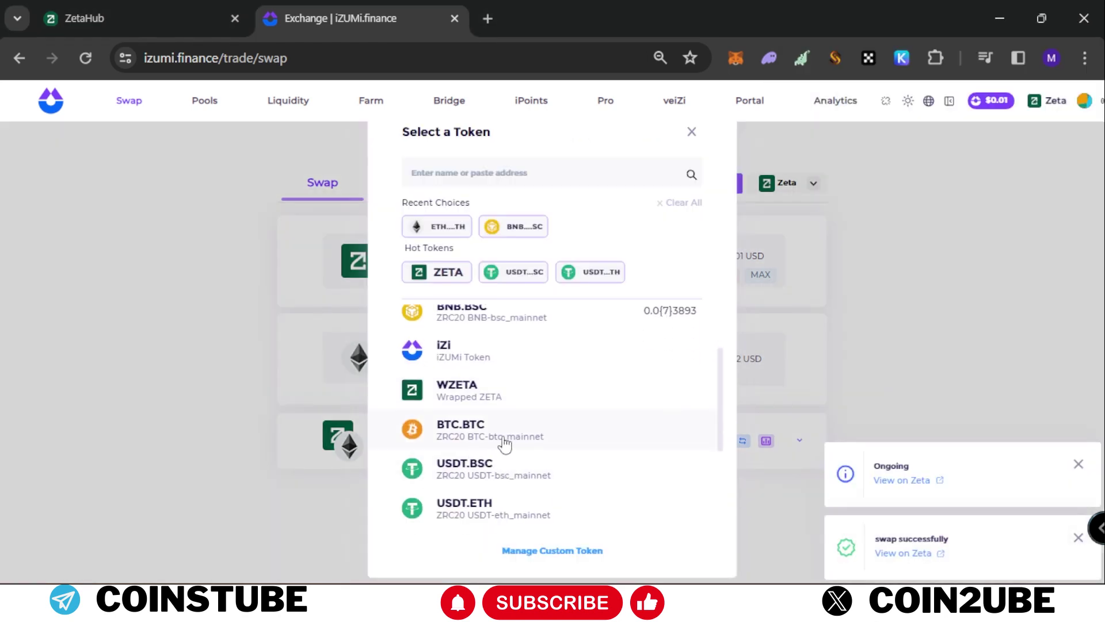
click(510, 441)
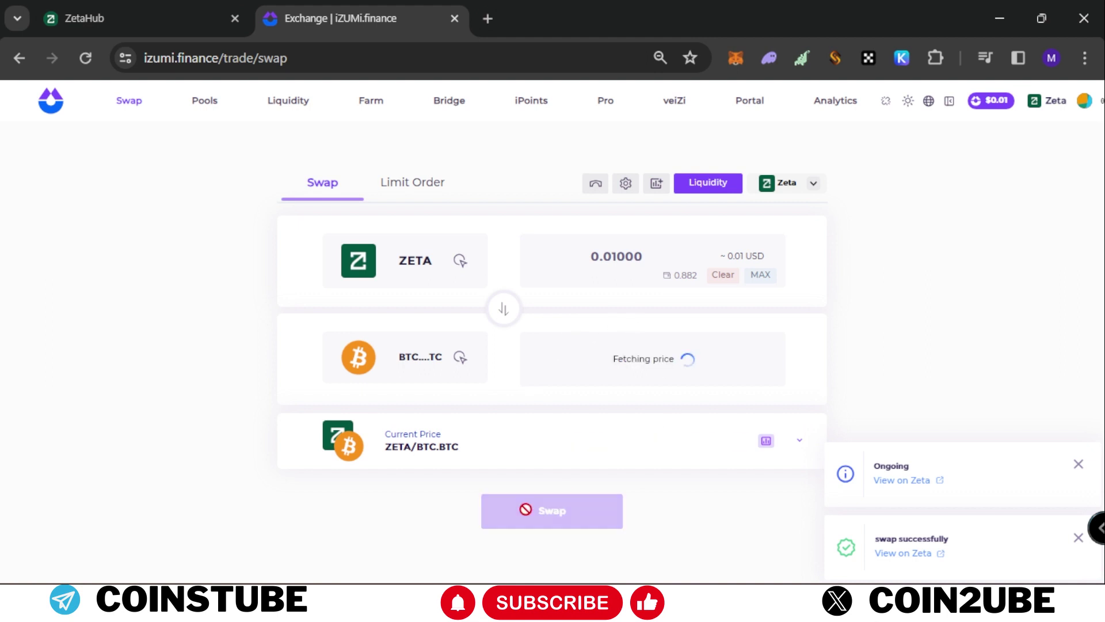
click(554, 520)
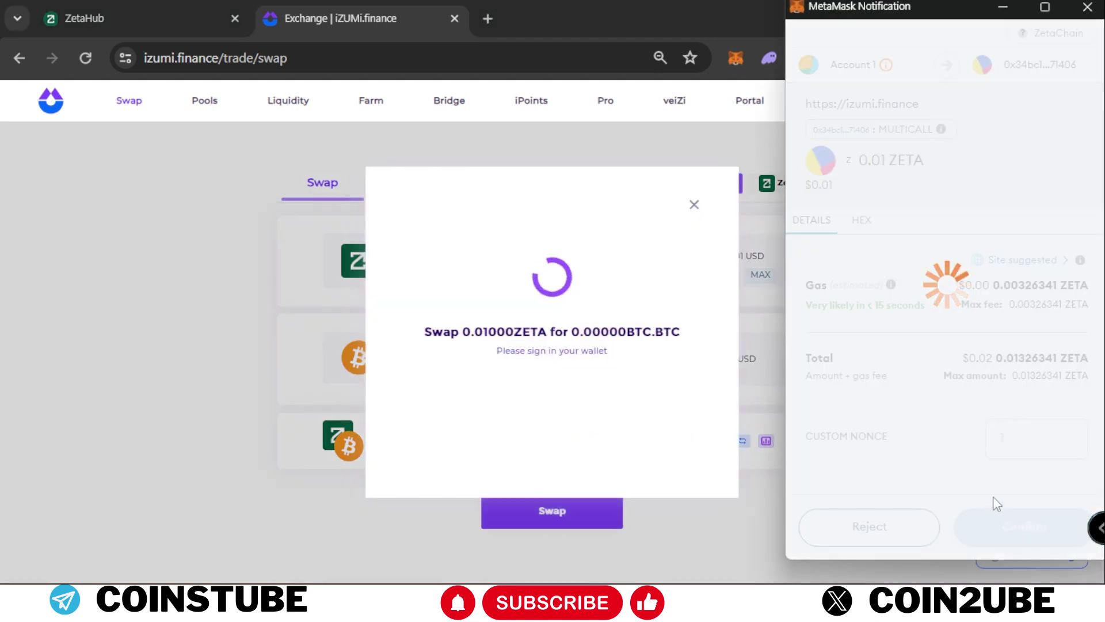
click(995, 499)
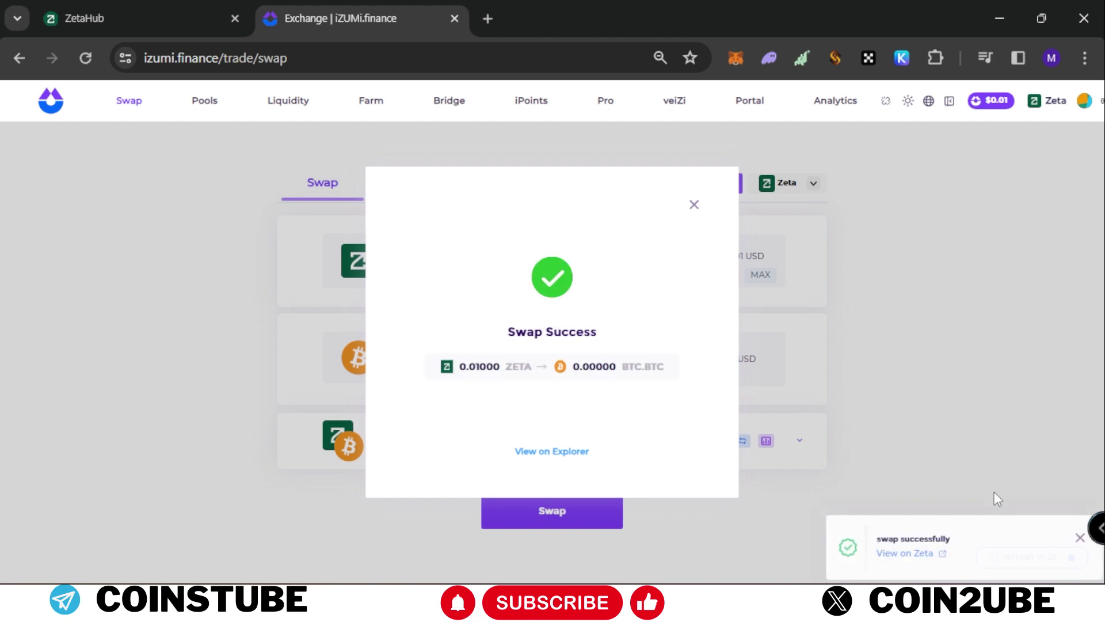
Back in ZetaHub, refresh activities to show Receive ETH and Receive BNB rewards, then open Pools.
click(163, 26)
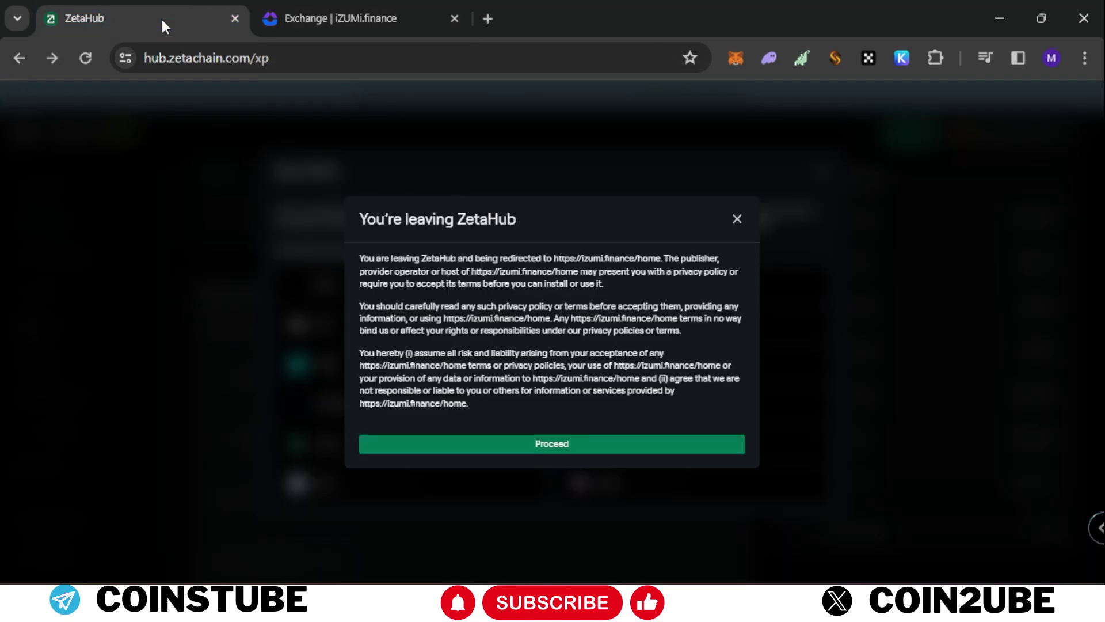
click(810, 282)
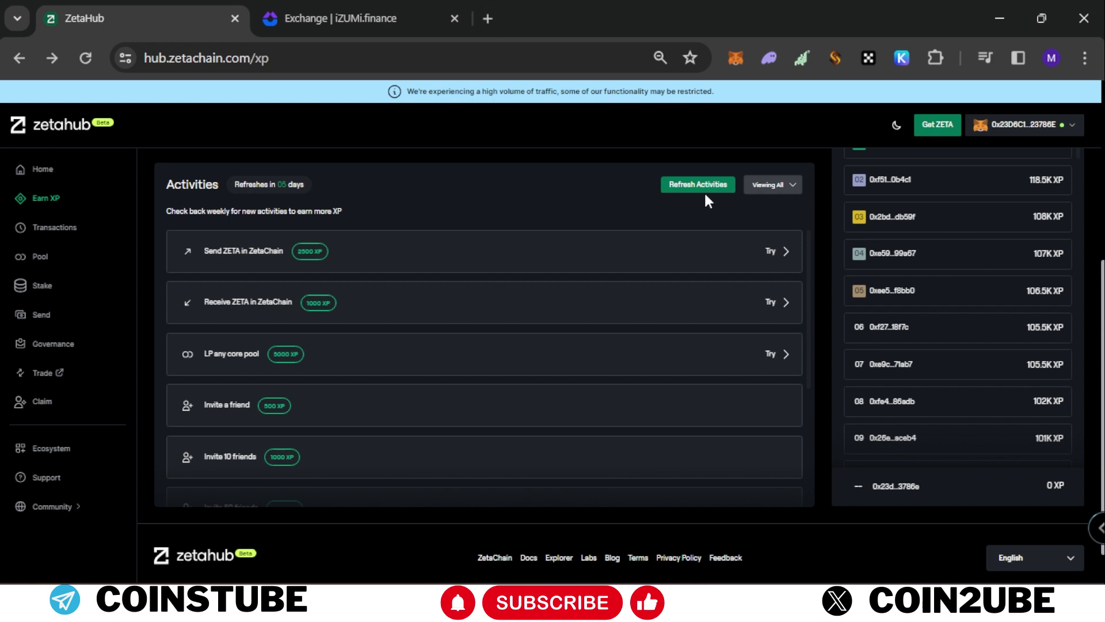
click(683, 184)
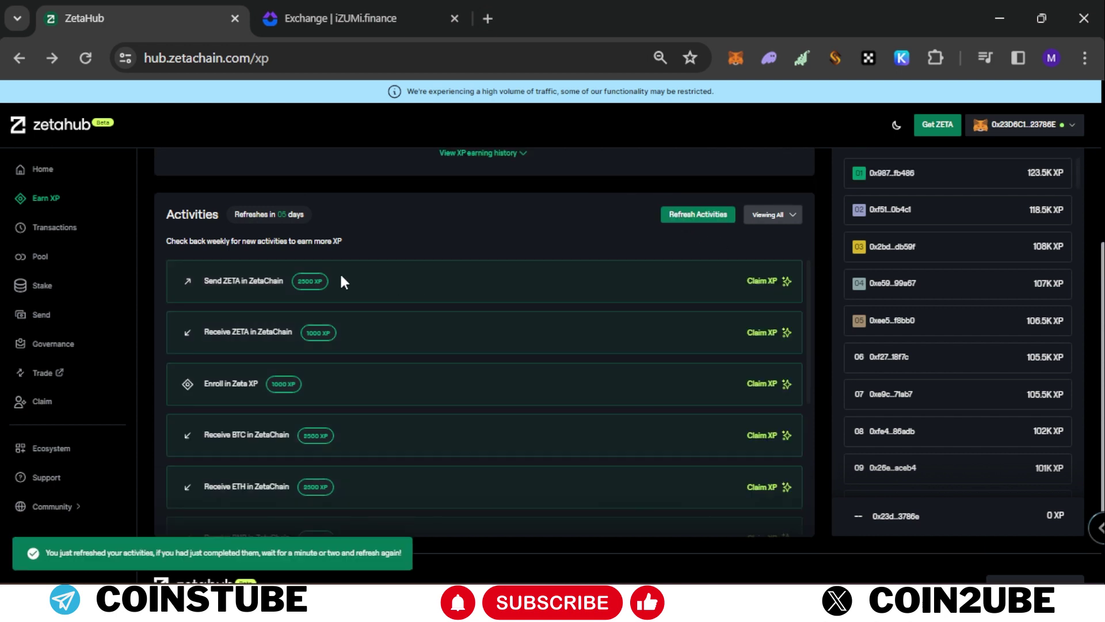
scroll(340, 447, down, 2)
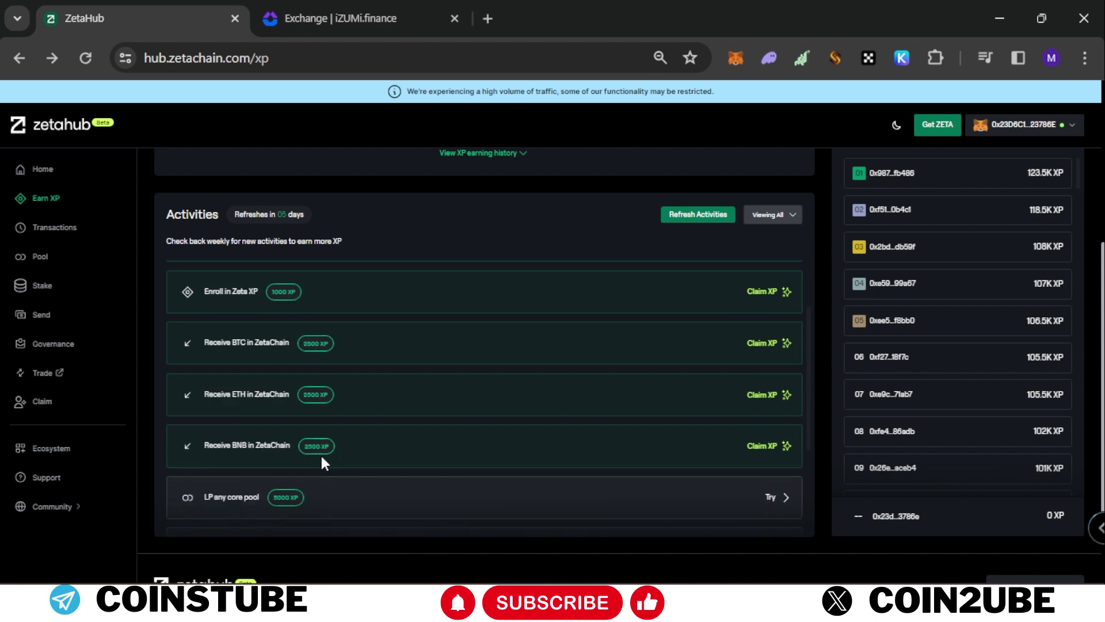
scroll(322, 457, down, 2)
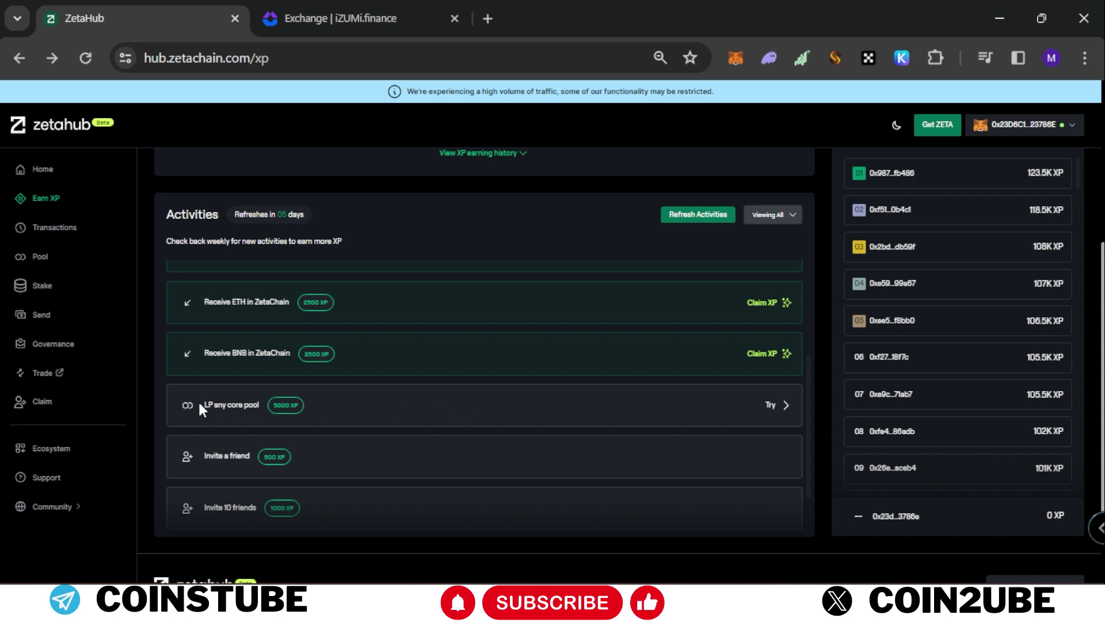
click(43, 263)
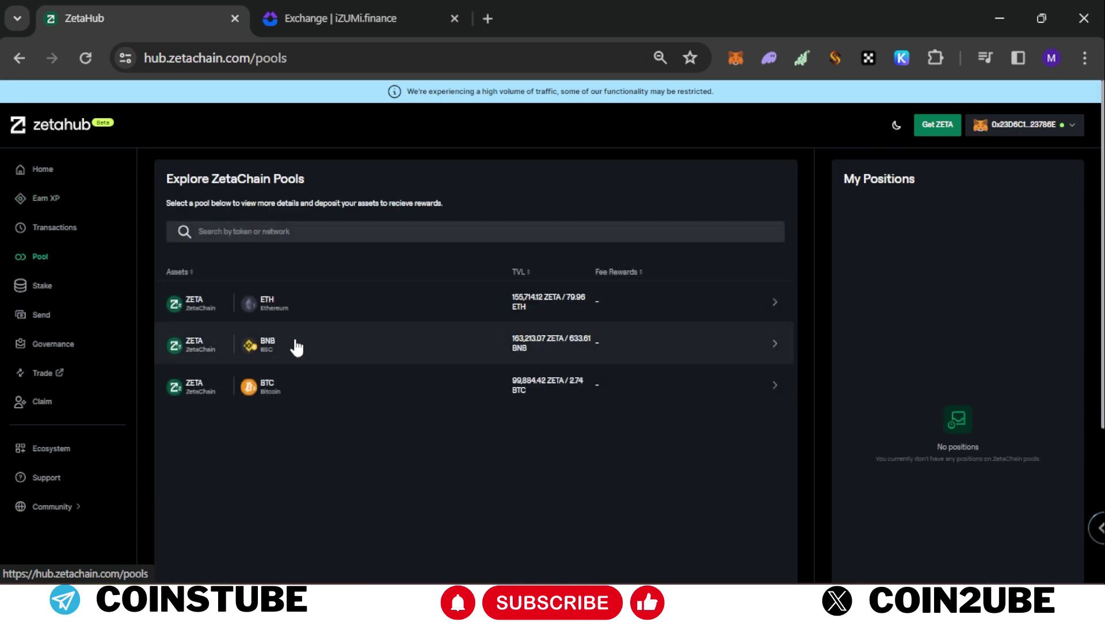
Deposit ZETA and ETH into the ZETA/ETH pool with wallet approval, receiving about 0.0002103 LP tokens.
click(279, 303)
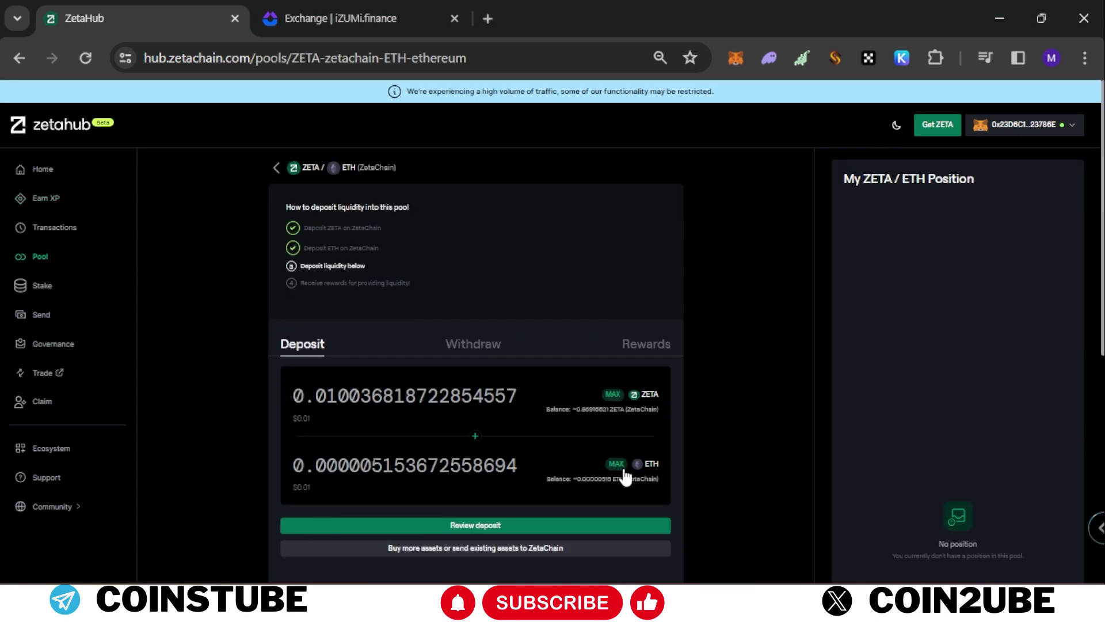
click(465, 526)
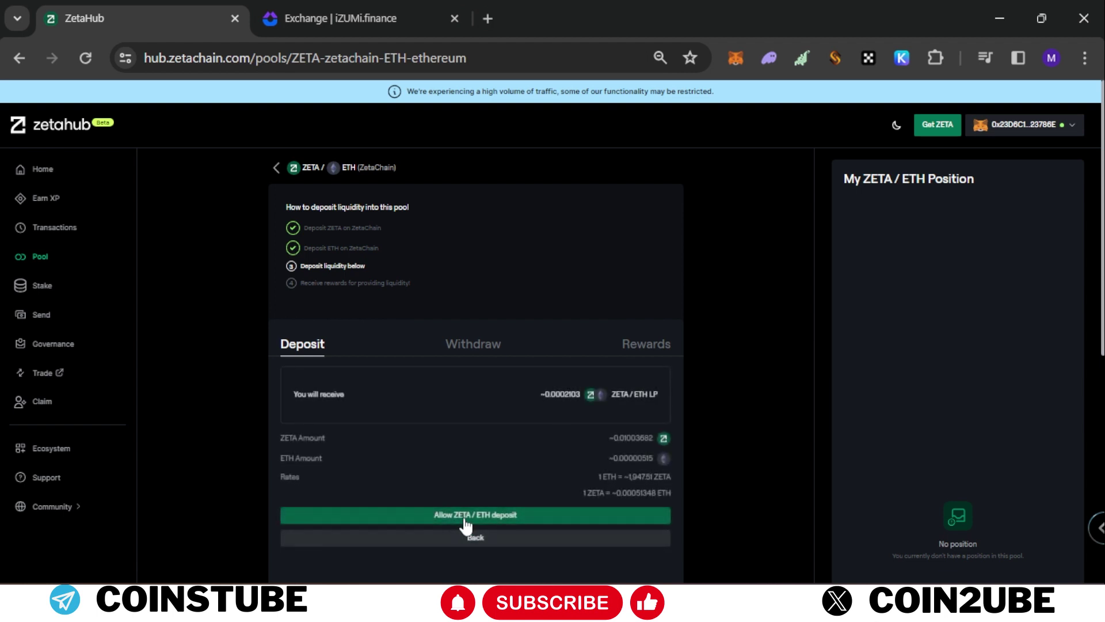
click(466, 518)
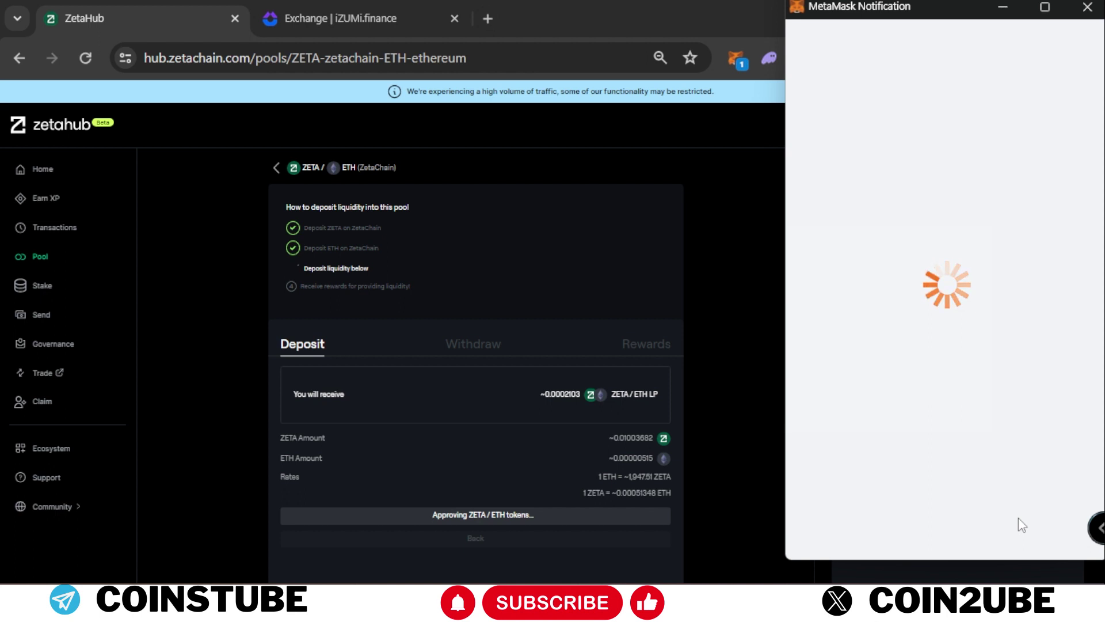
click(1016, 527)
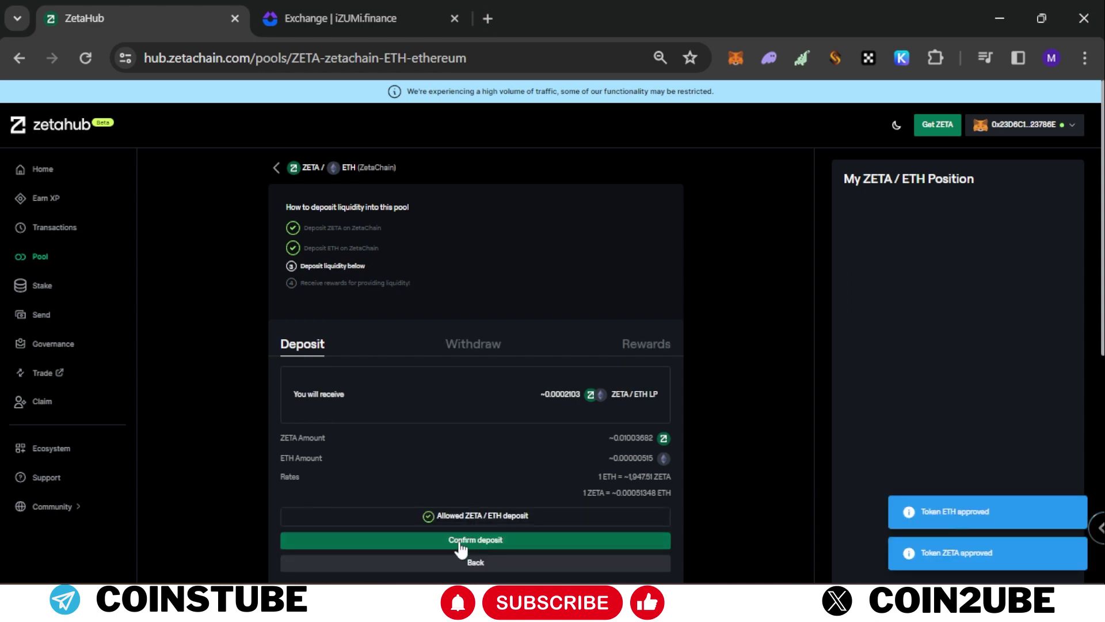
click(482, 541)
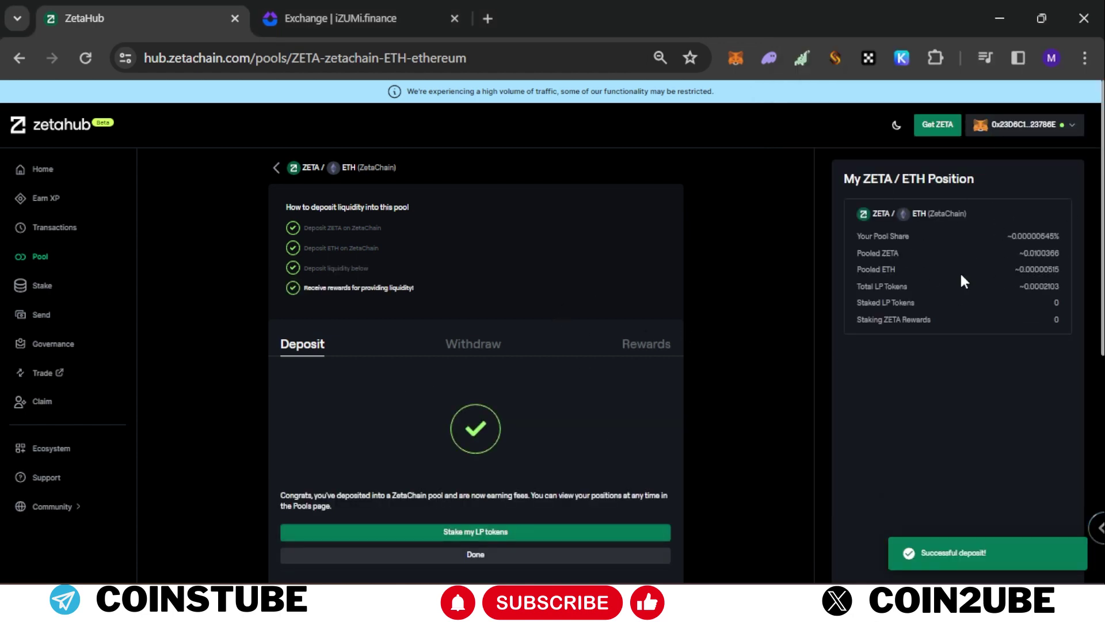
click(46, 199)
Refresh the activities so LP any core pool credits +5000 XP, then bring up the wallet.
scroll(651, 382, down, 5)
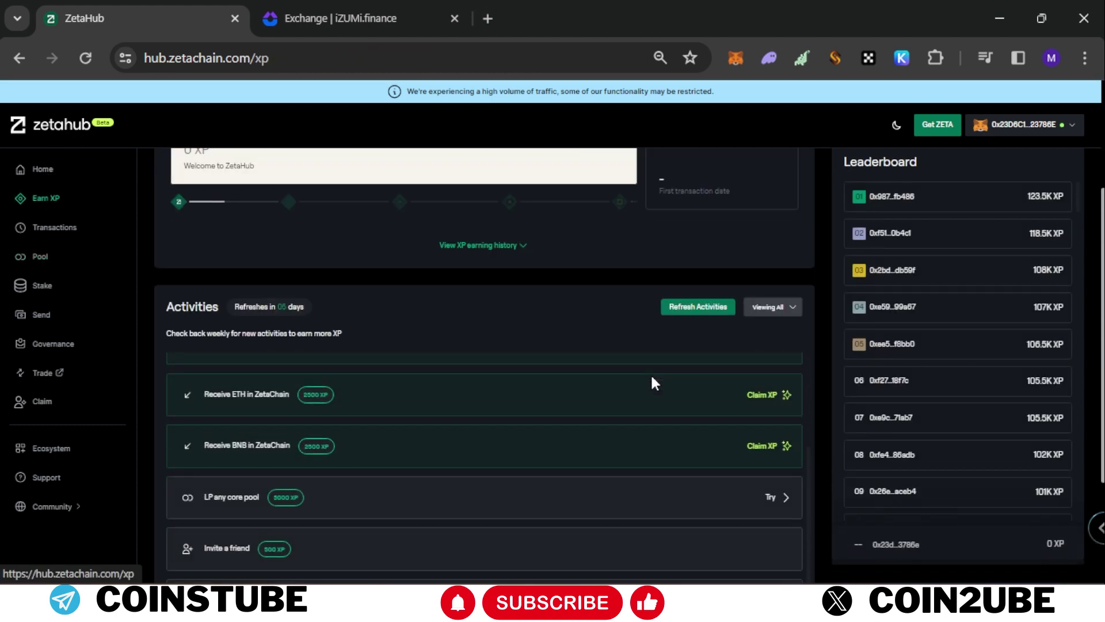
click(699, 311)
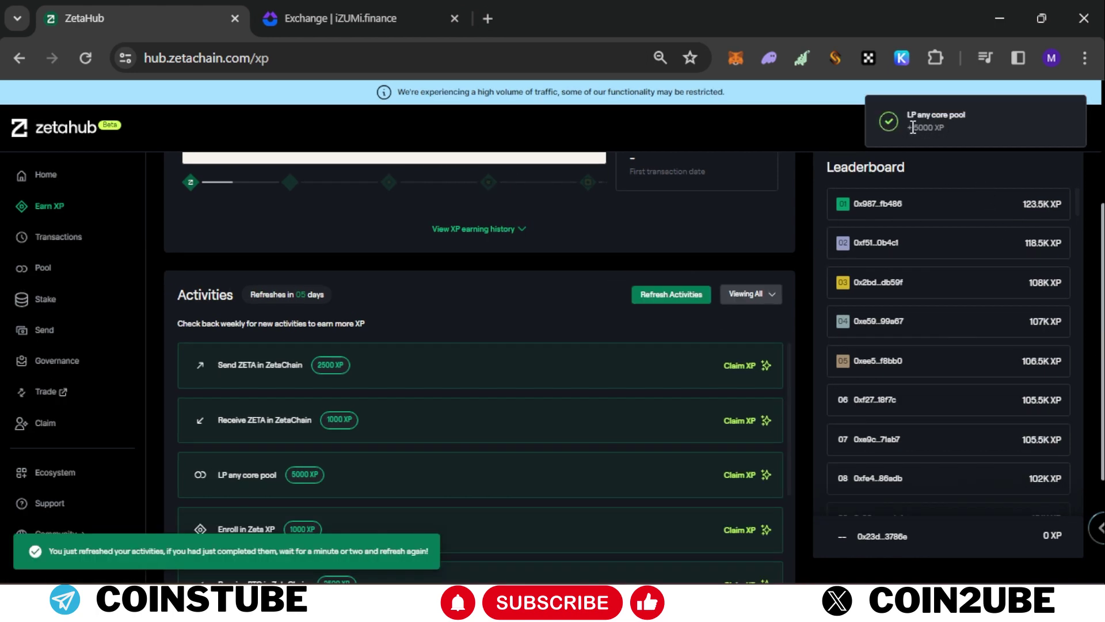
drag(913, 127, 945, 128)
key(alt+shift+m)
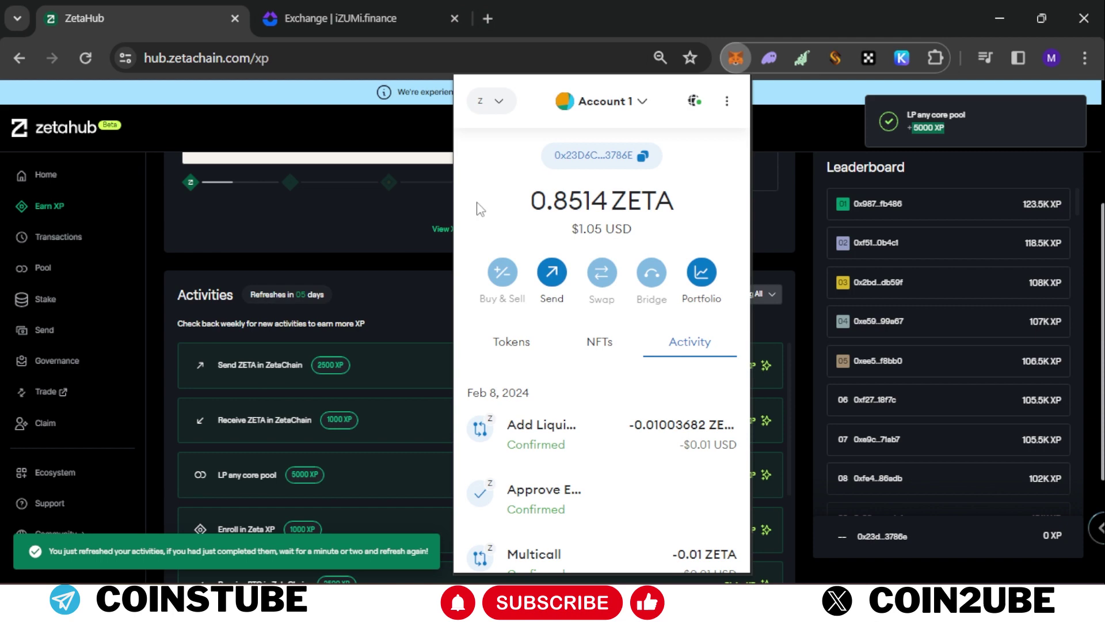
Switch MetaMask to the Public 2 account and close the wallet popup.
click(581, 102)
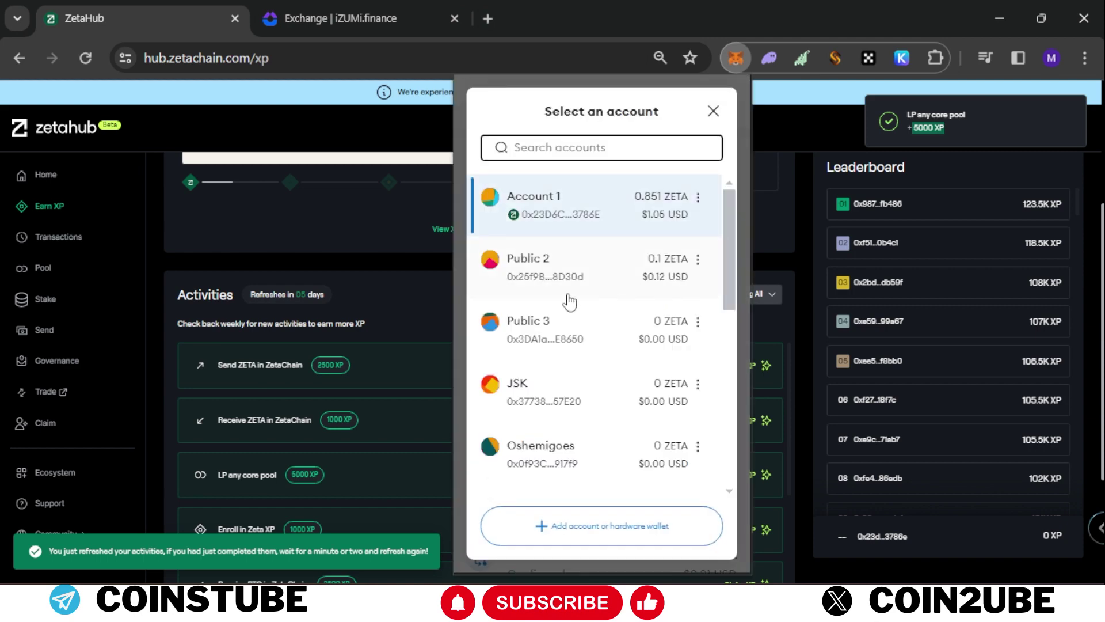
click(628, 280)
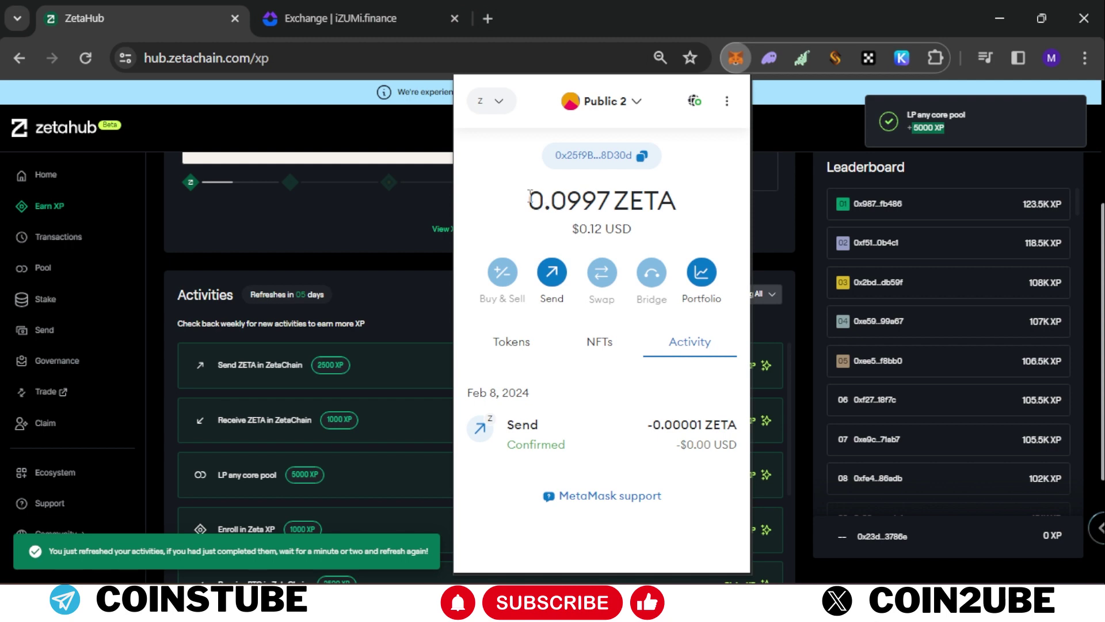
click(250, 258)
scroll(346, 276, up, 4)
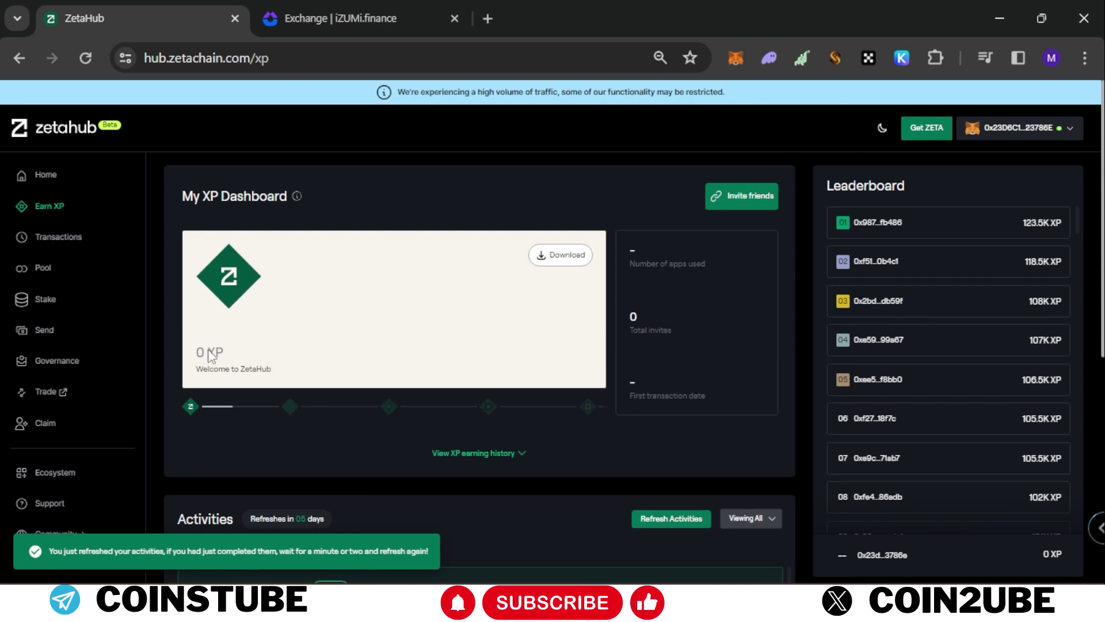
scroll(500, 354, down, 5)
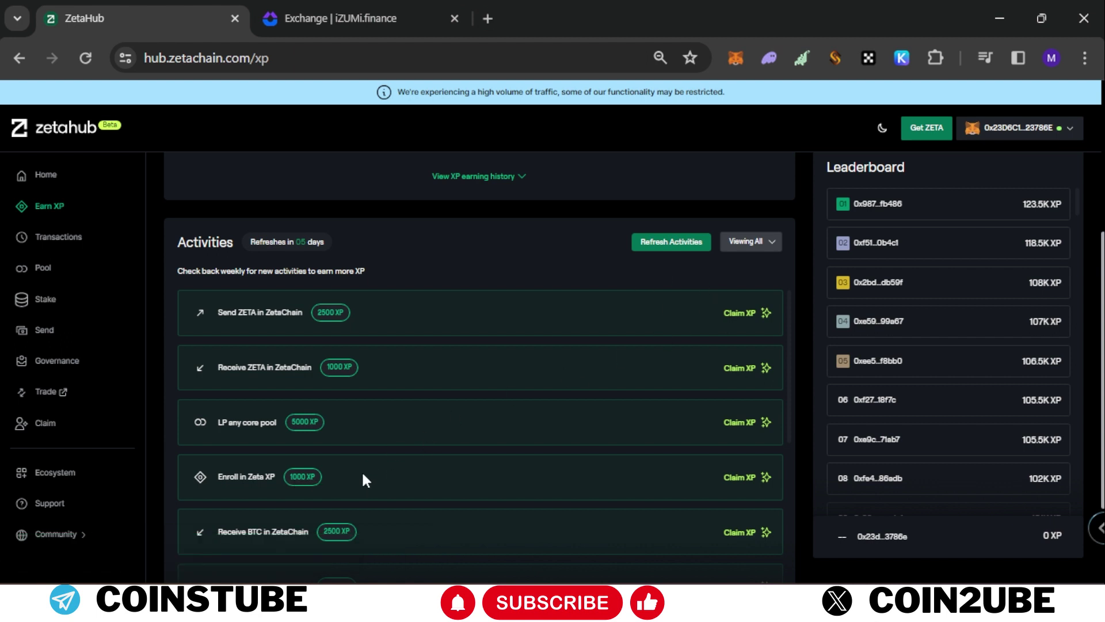
scroll(365, 477, down, 5)
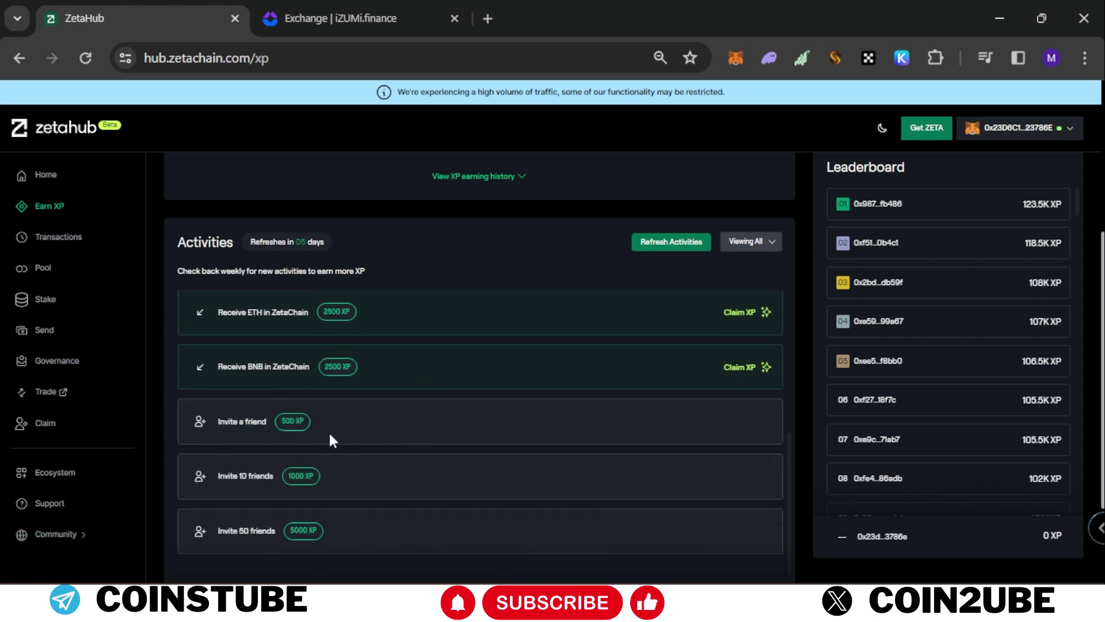
scroll(443, 436, up, 3)
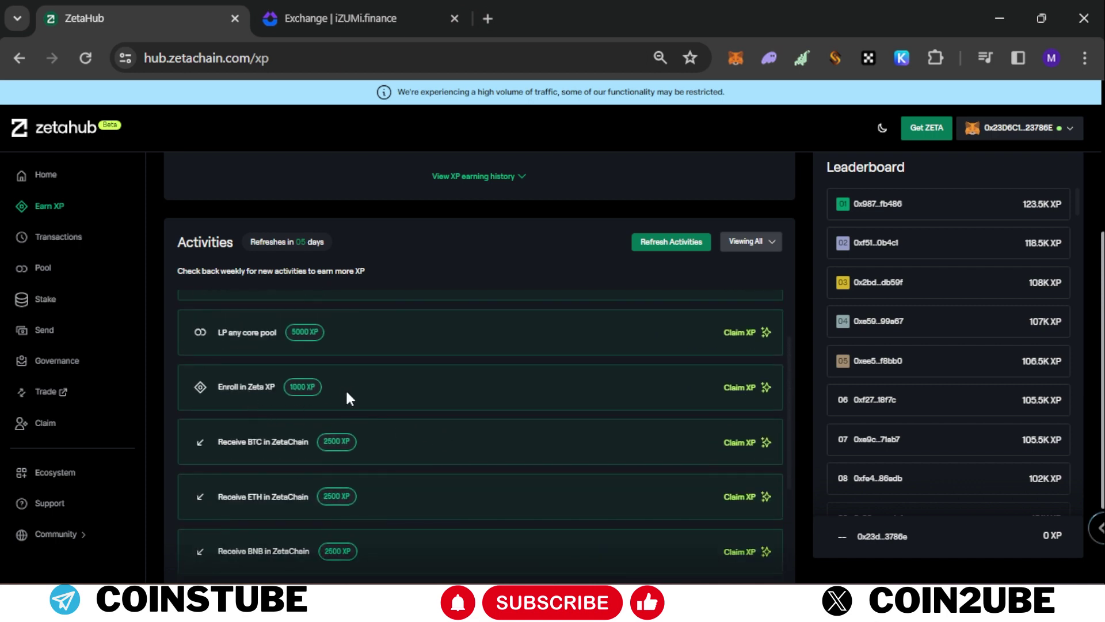
Claim and sign the XP for the Send ZETA and LP any core pool activities.
scroll(482, 399, up, 2)
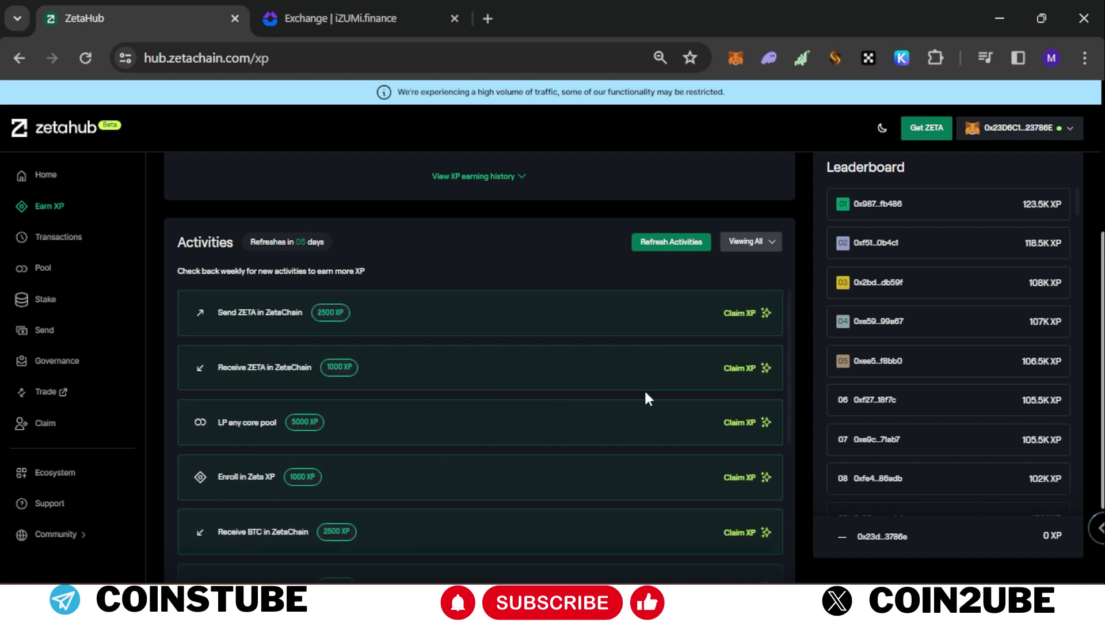
click(747, 315)
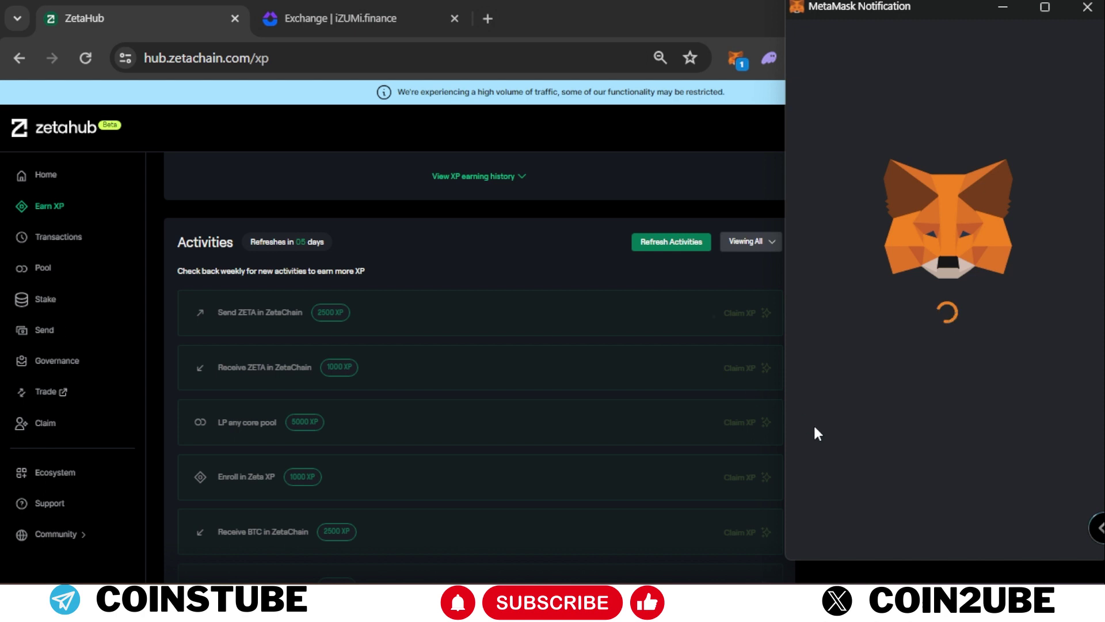
click(1022, 525)
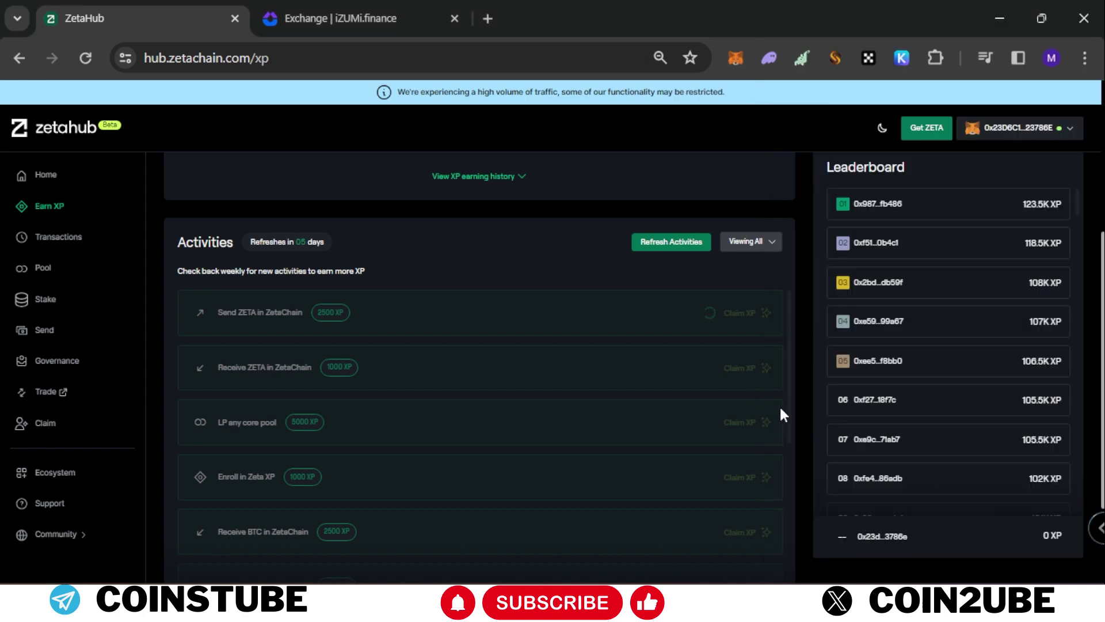
click(740, 313)
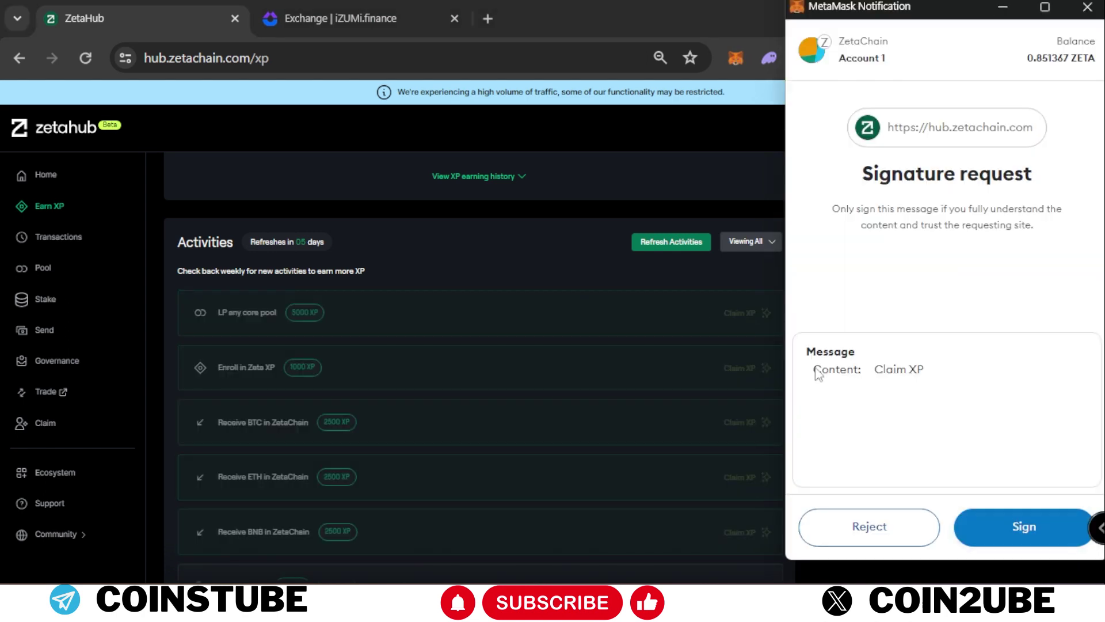
click(740, 314)
click(990, 525)
Claim and sign the XP for Enroll in Zeta XP, Receive BTC, Receive ETH and Receive BNB.
click(739, 313)
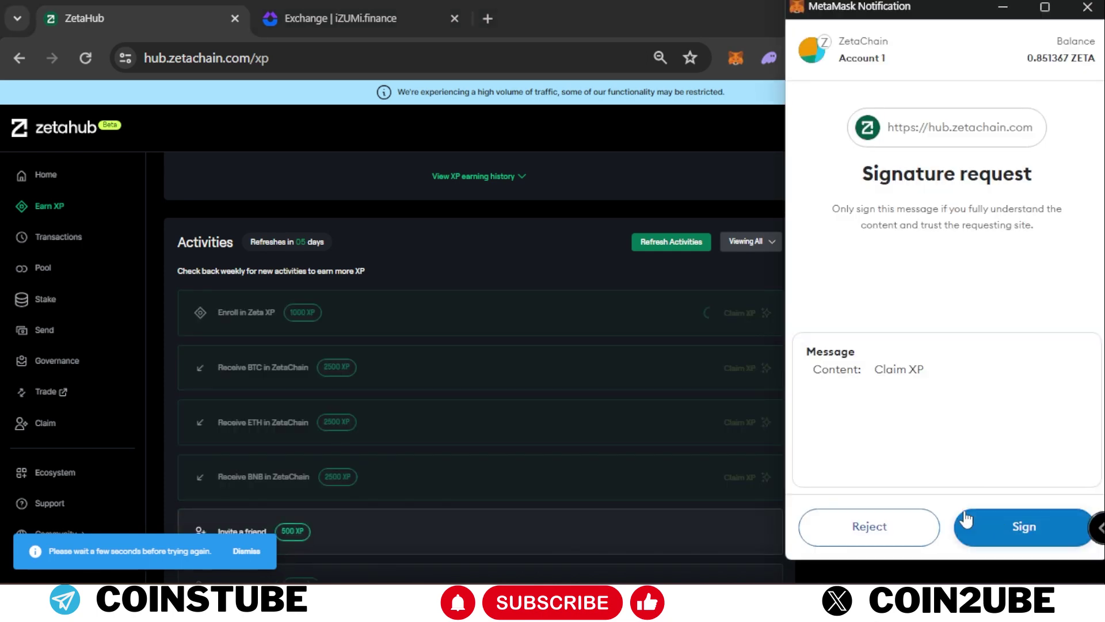
click(990, 525)
click(740, 313)
click(990, 525)
click(737, 313)
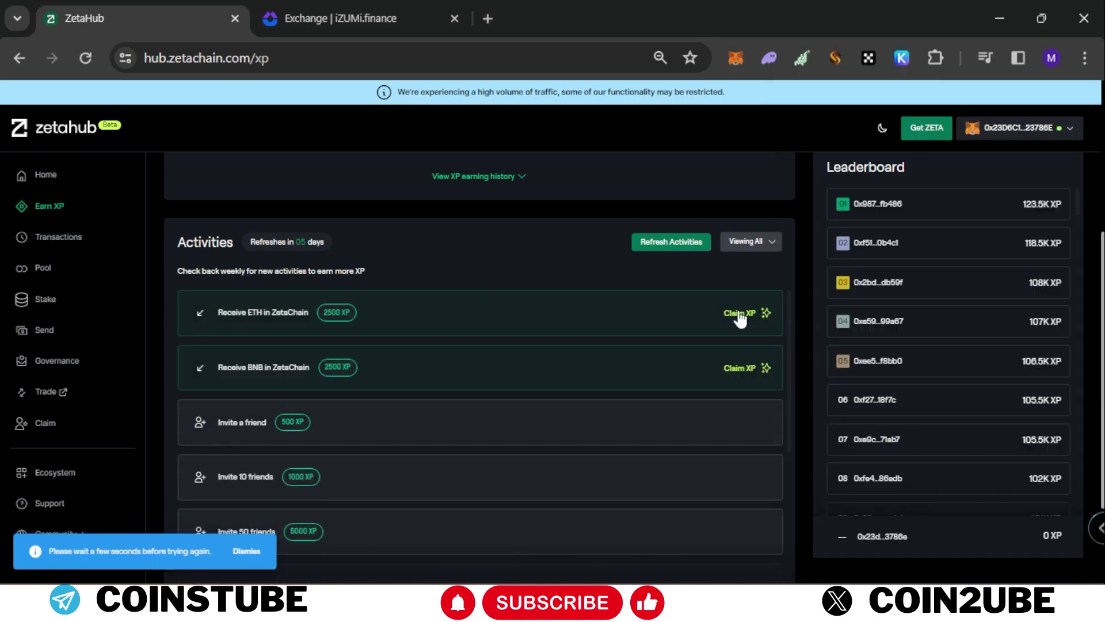
click(739, 314)
click(1024, 526)
scroll(804, 371, up, 5)
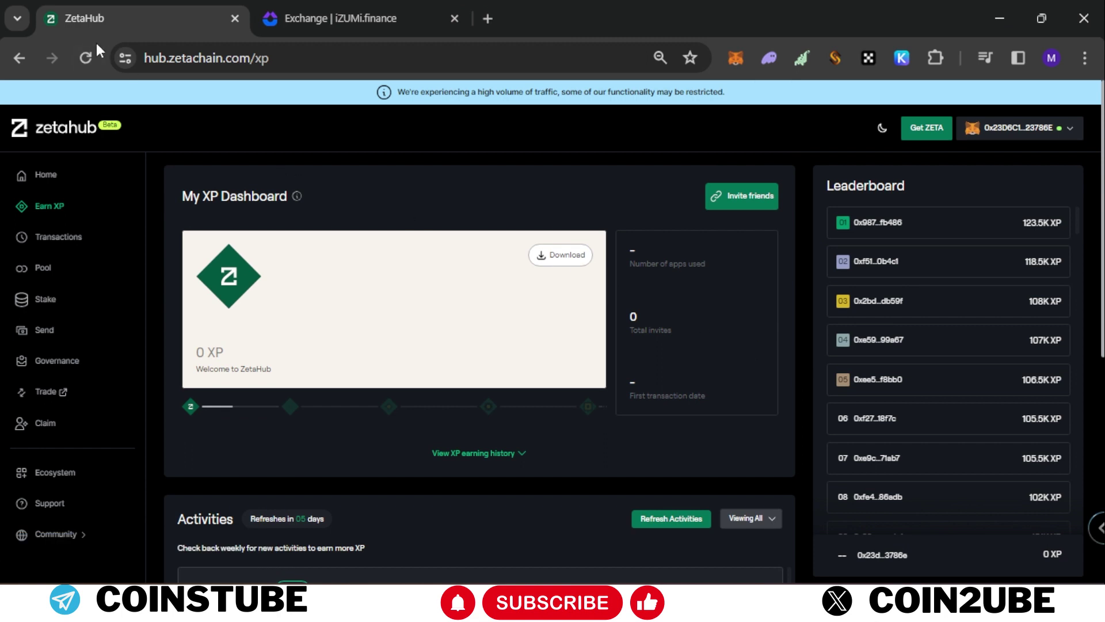
Reload the page so the dashboard shows 17K XP at Level 2, and dismiss the wallet notice.
key(F5)
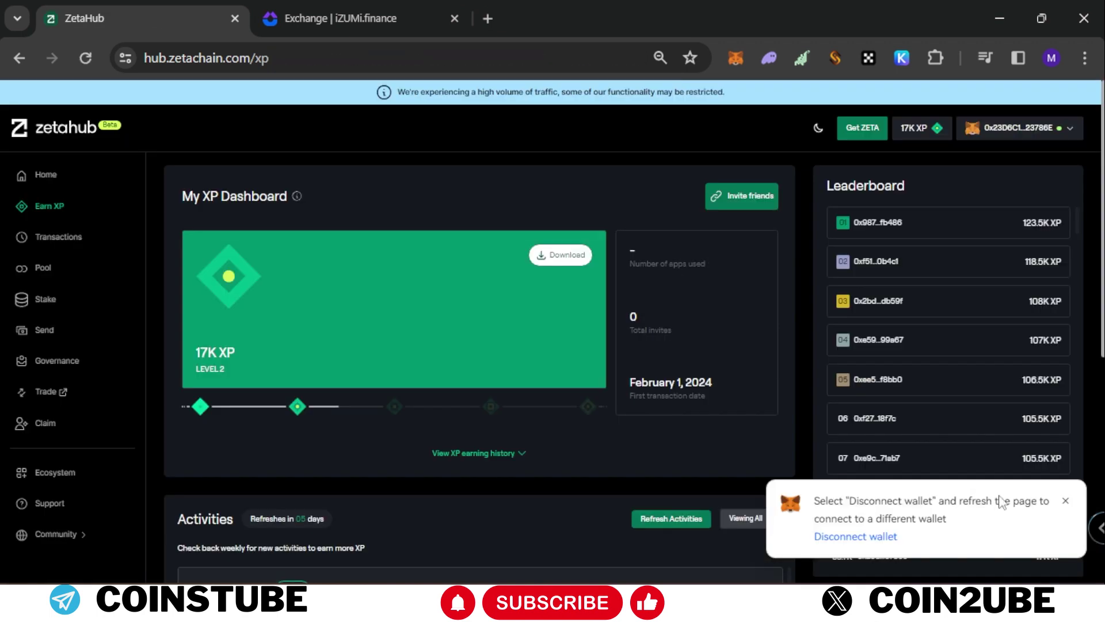
click(1070, 506)
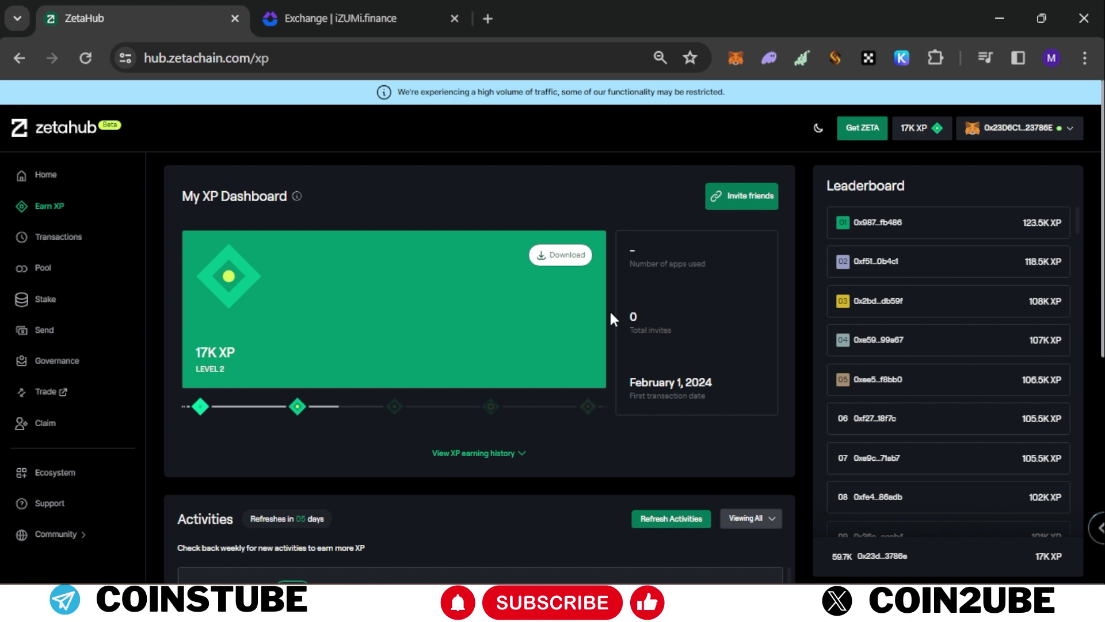
click(736, 57)
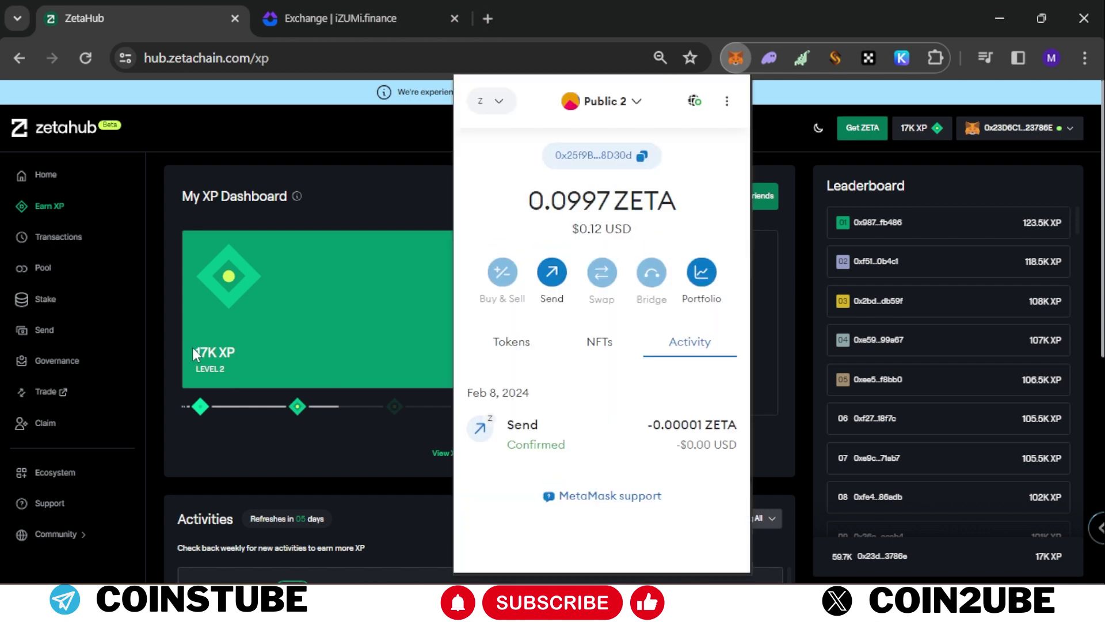
click(159, 346)
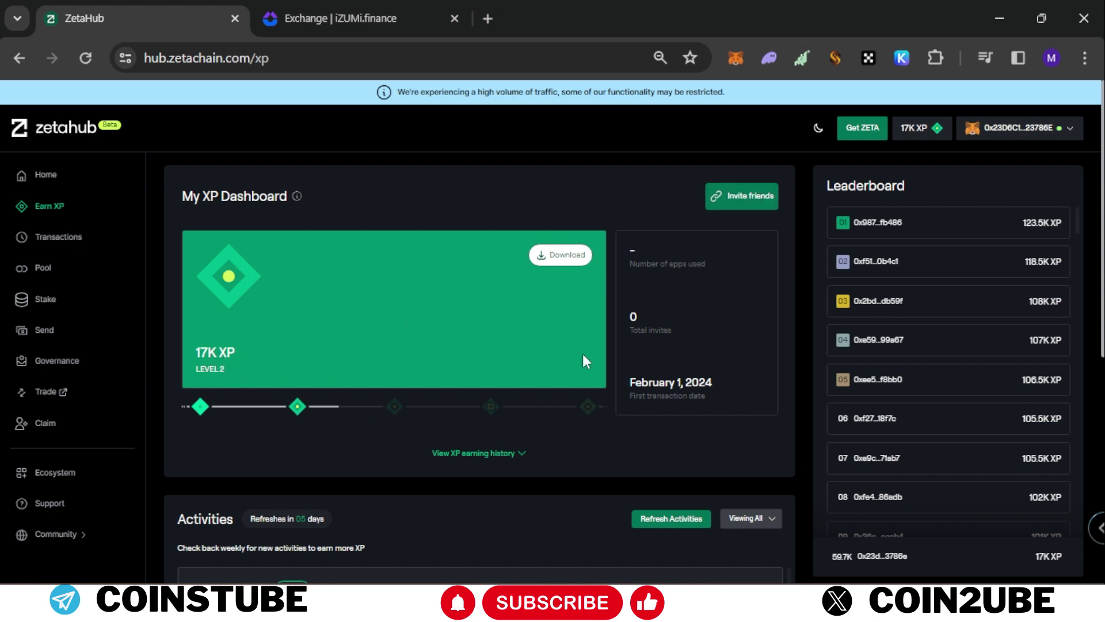
click(729, 203)
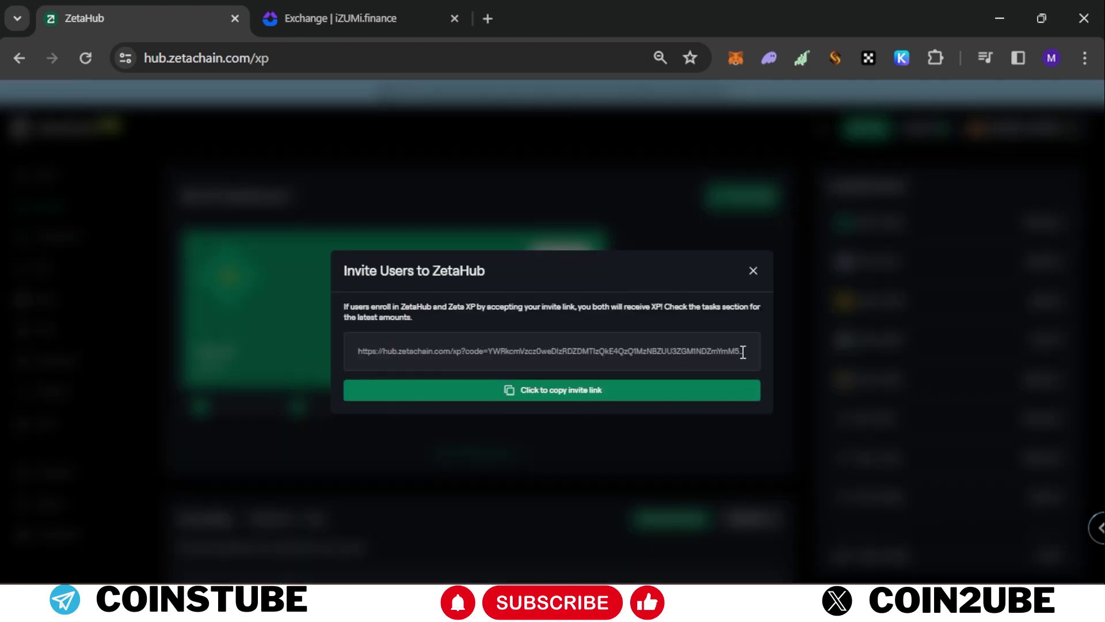
Close the Invite Users to ZetaHub dialog to reveal the 17K XP dashboard.
click(753, 271)
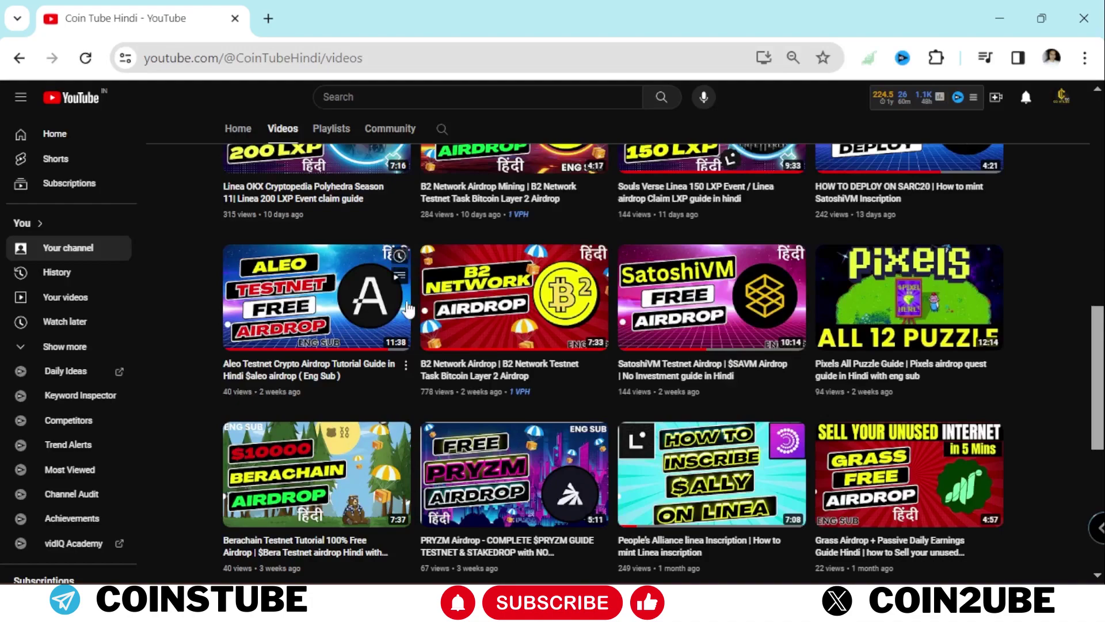
Scroll through the Coin Tube Hindi channel's video grid on YouTube.
scroll(408, 309, up, 10)
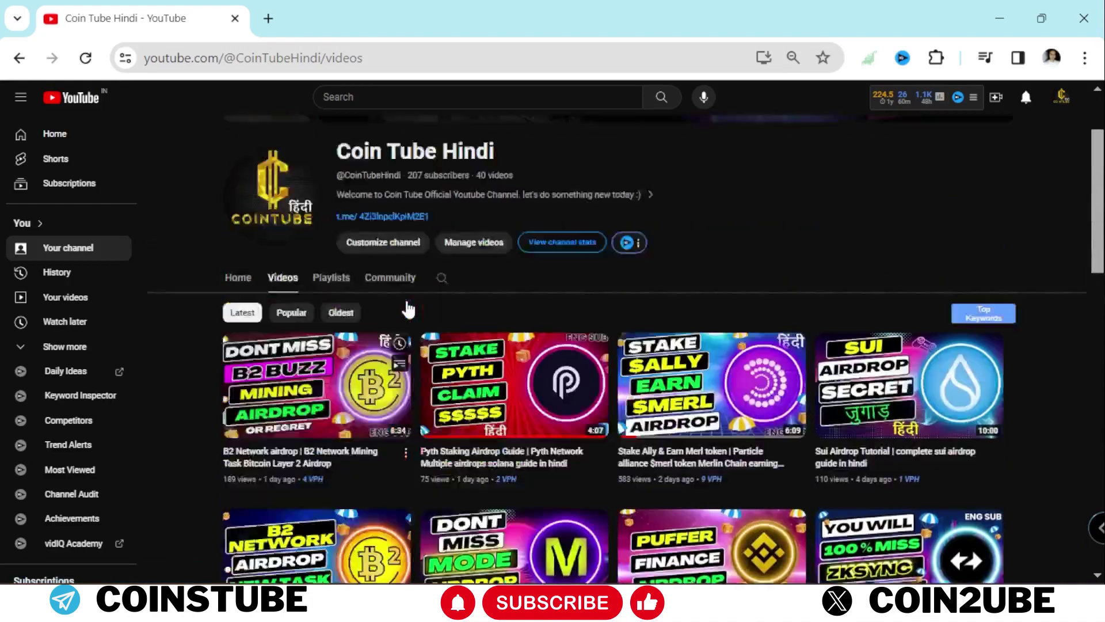
scroll(408, 310, down, 3)
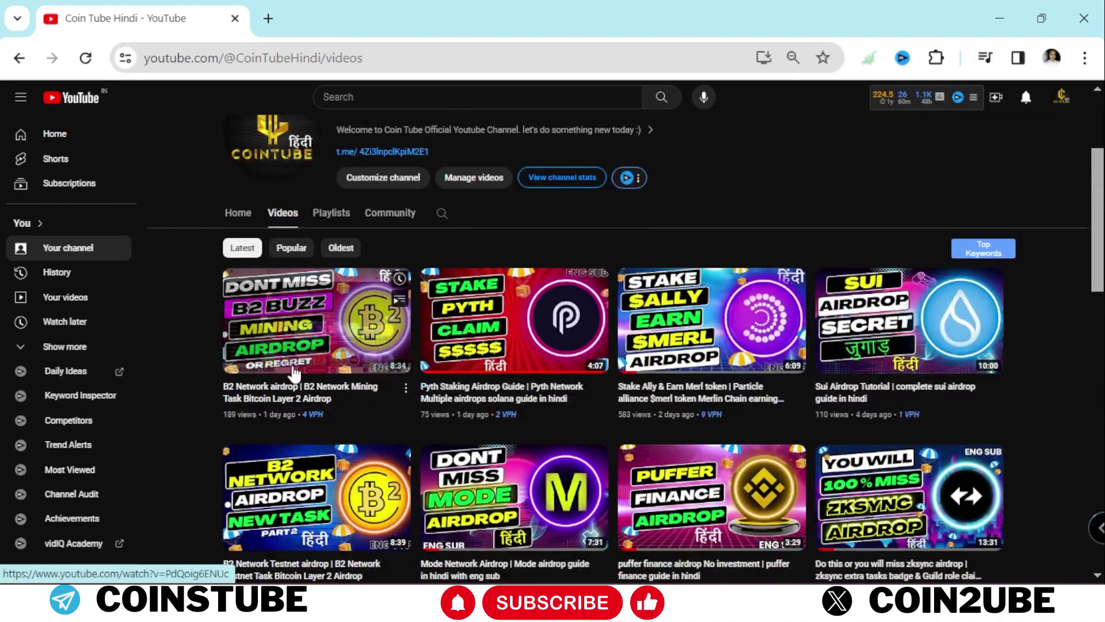
scroll(455, 216, up, 2)
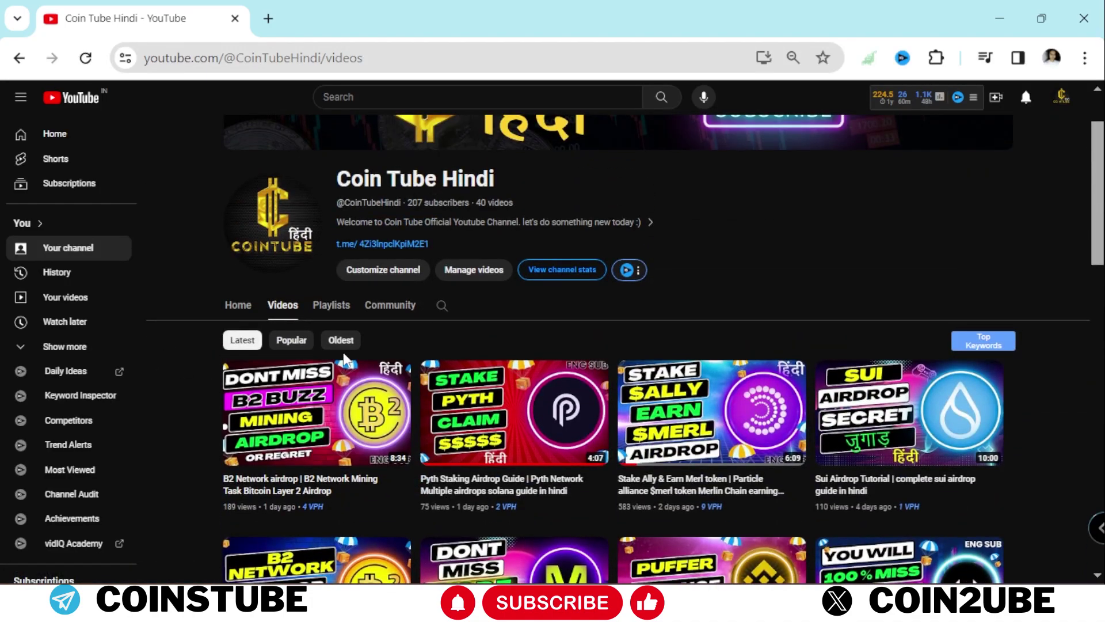
scroll(202, 353, down, 3)
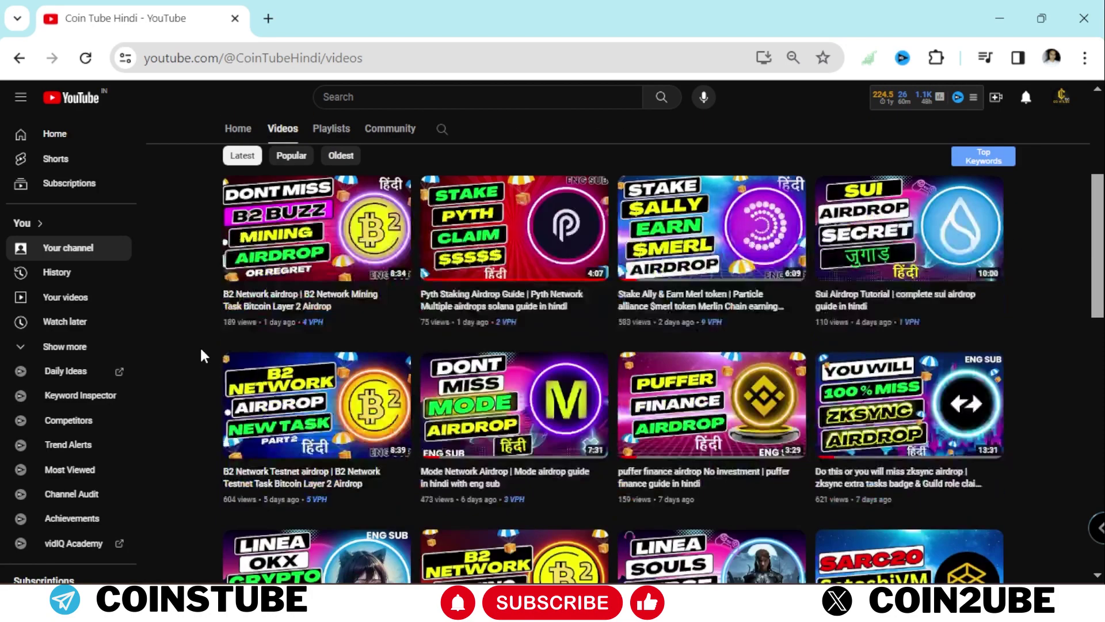
scroll(515, 304, up, 3)
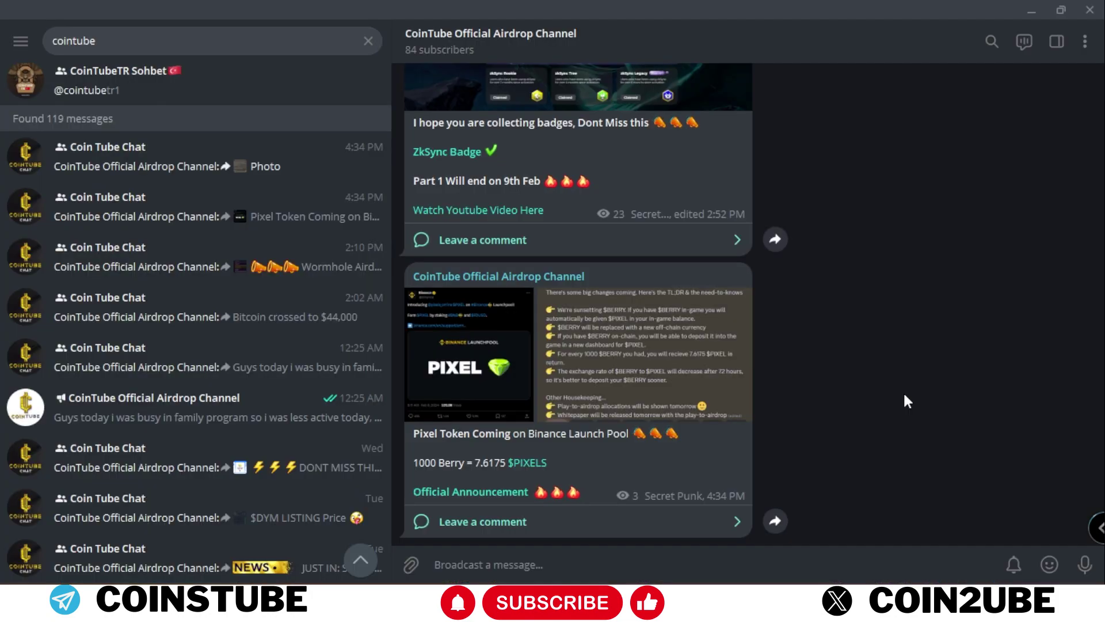
Scroll the CoinTube Official Airdrop Channel feed until the ZkSync Badge post is fully visible.
scroll(885, 401, up, 5)
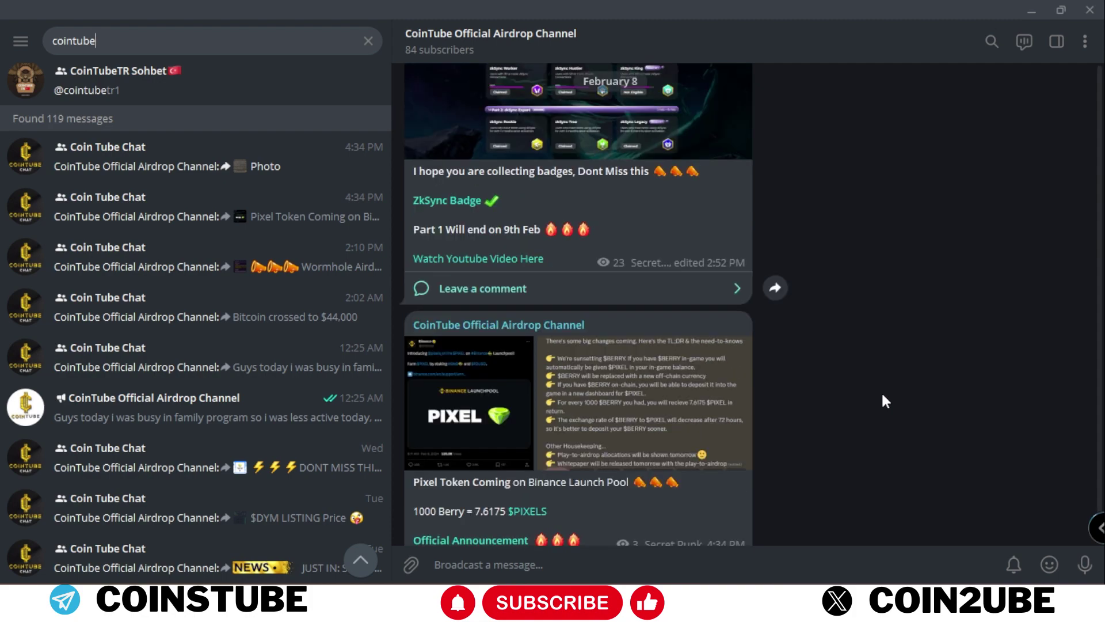
scroll(883, 396, up, 5)
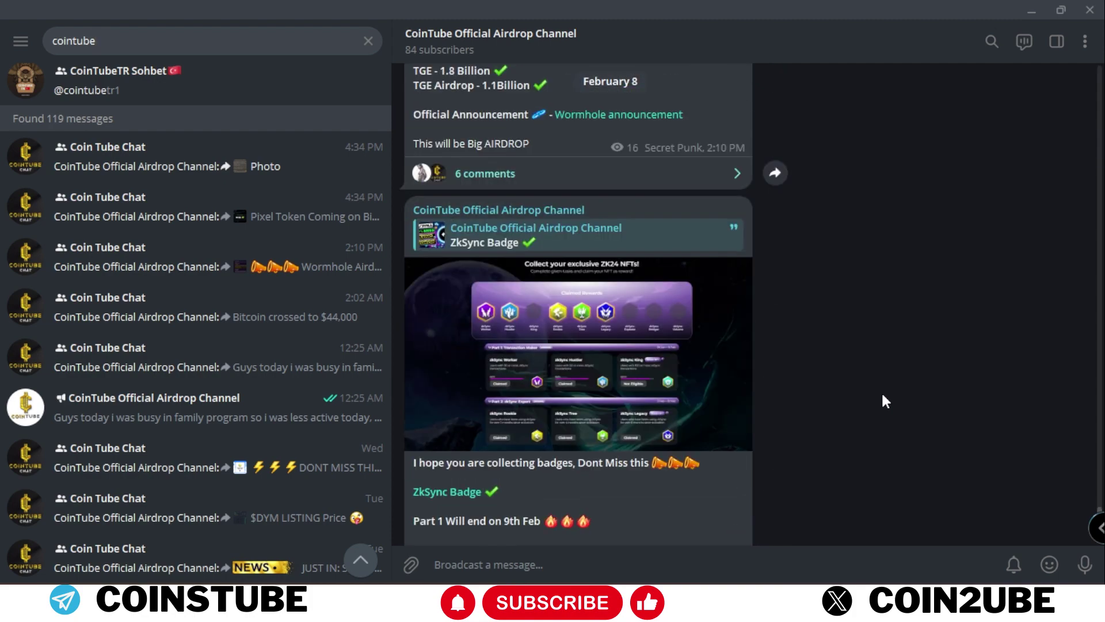
scroll(884, 397, down, 4)
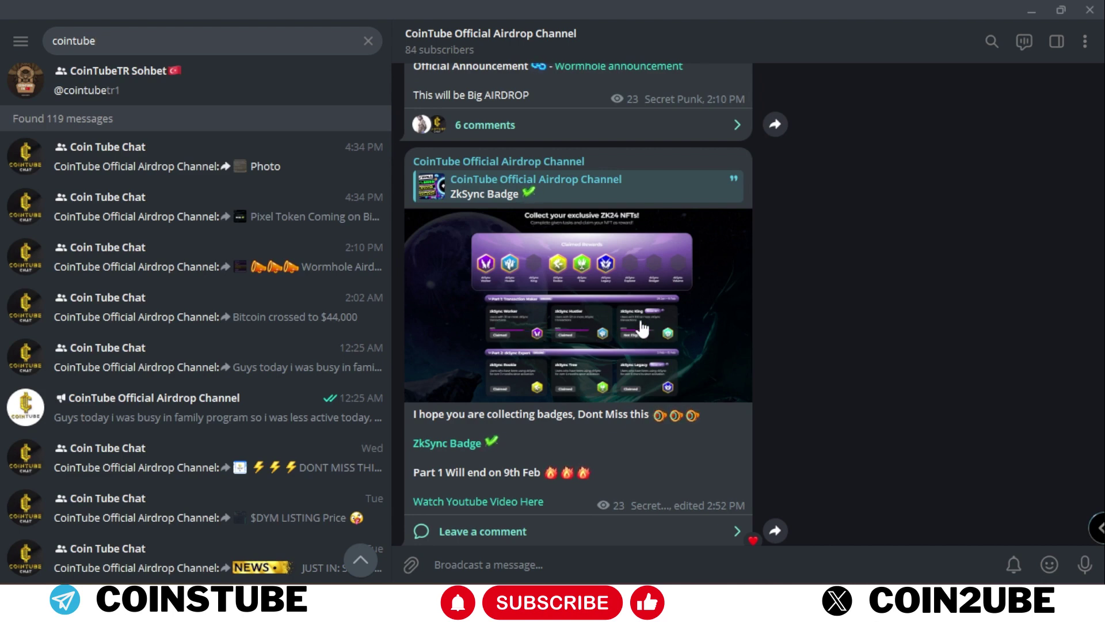
scroll(617, 327, down, 1)
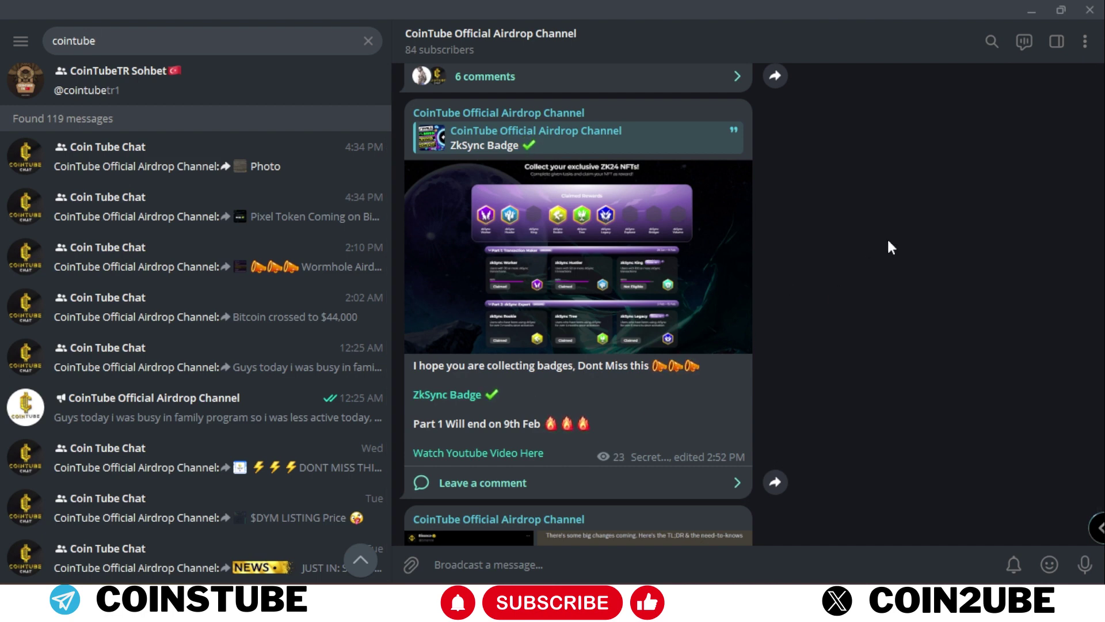
scroll(888, 242, up, 2)
Scroll to the Wormhole Airdrop post and highlight its congratulations and Mayan Finance Solana airdrop lines.
scroll(888, 242, up, 3)
scroll(888, 242, up, 6)
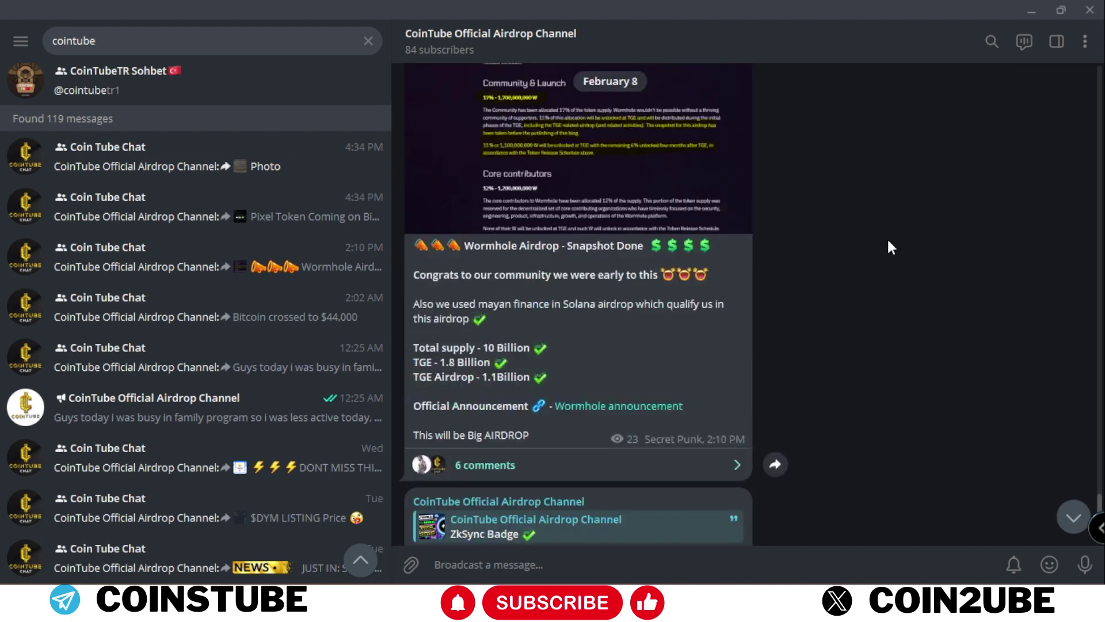
scroll(889, 244, up, 1)
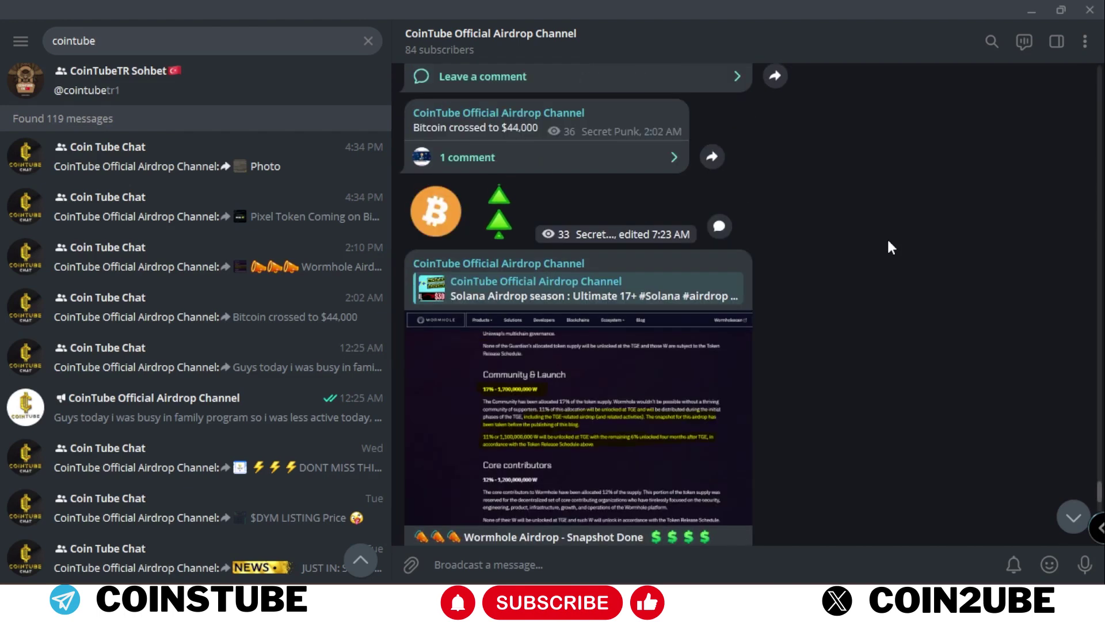
scroll(889, 245, down, 1)
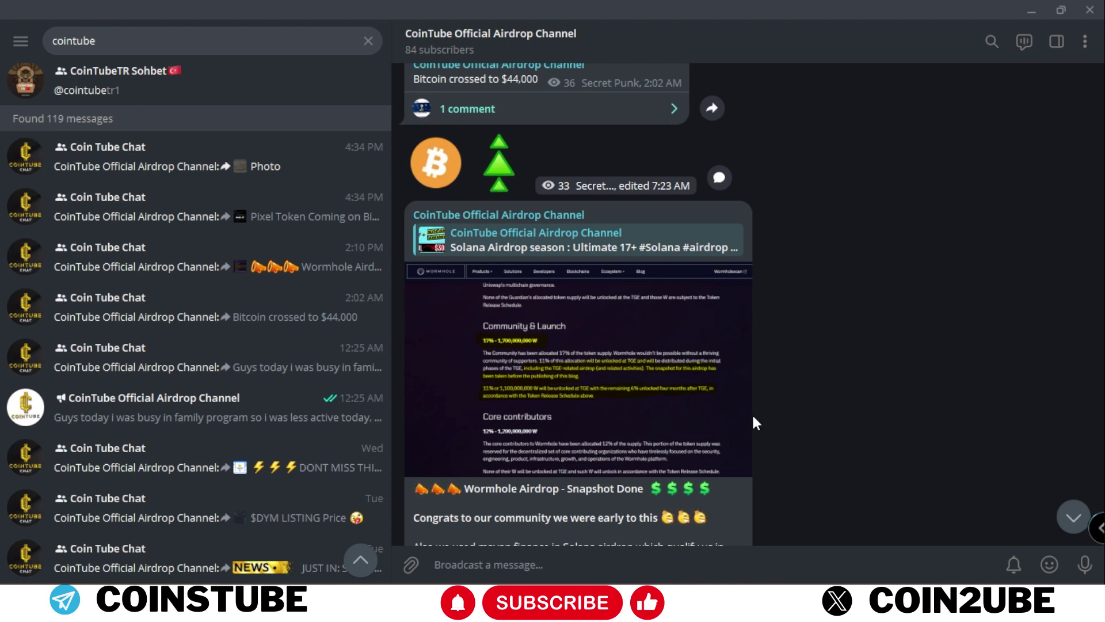
scroll(831, 365, down, 2)
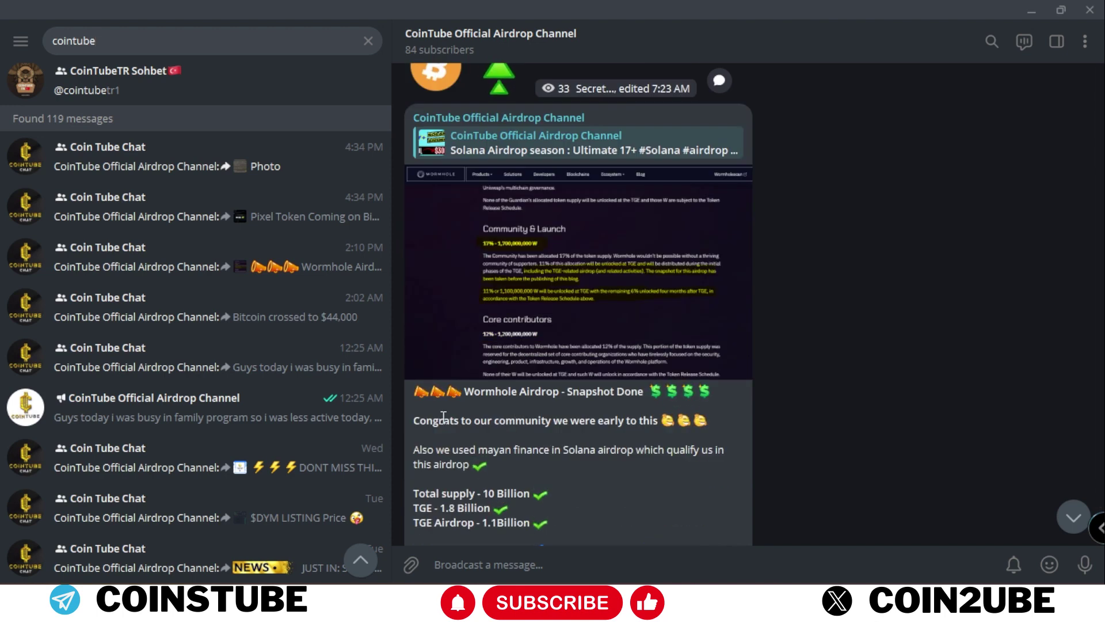
drag(443, 421, 611, 420)
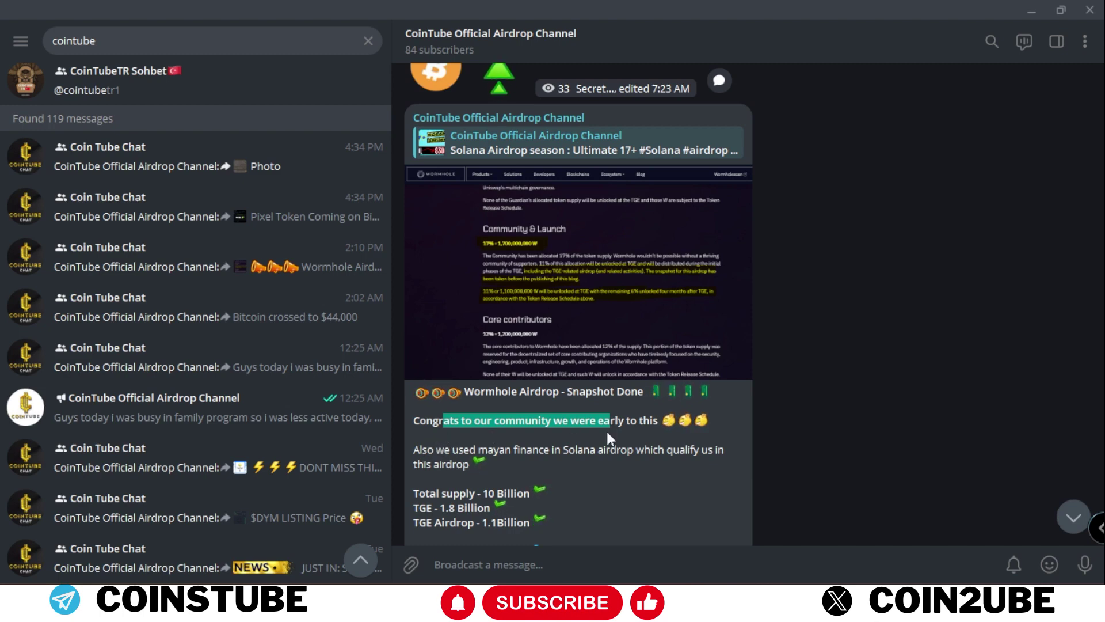
drag(551, 450, 632, 451)
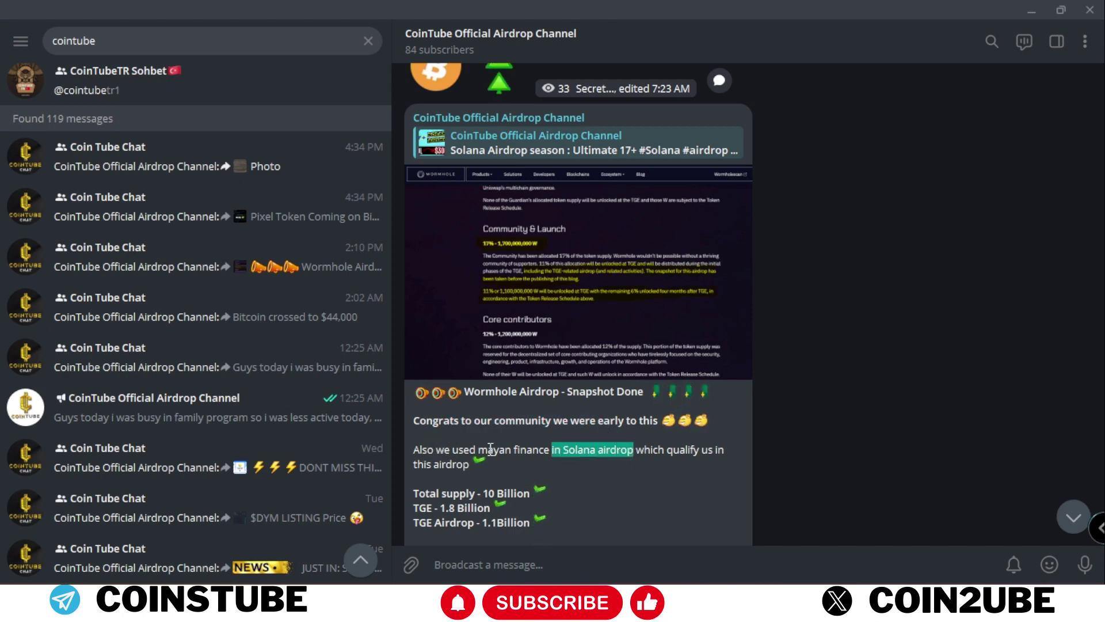
drag(487, 450, 552, 450)
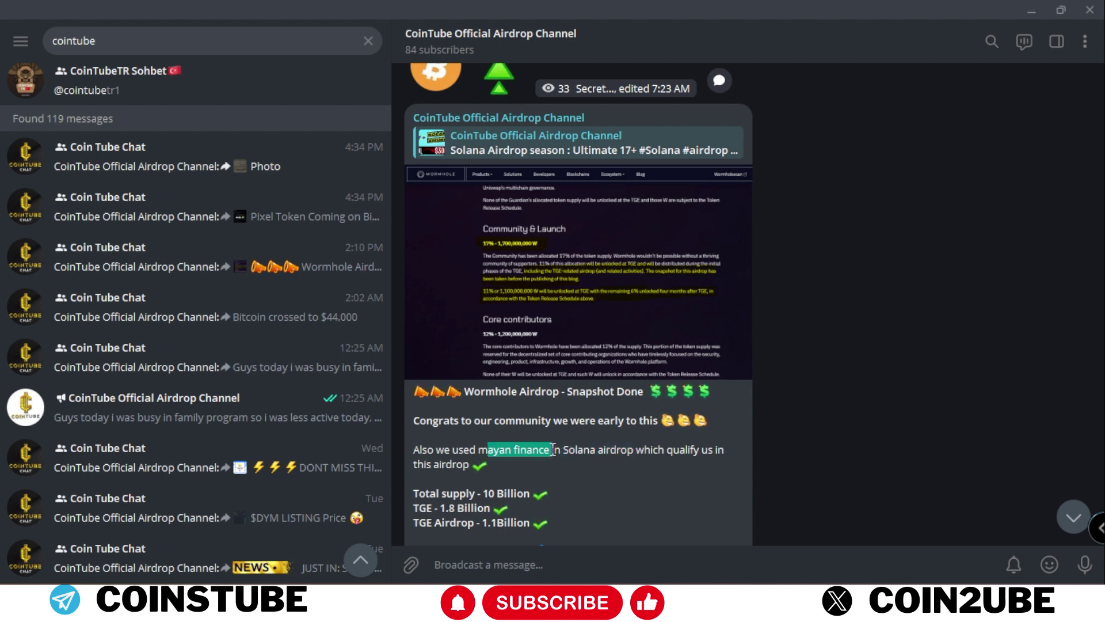
Heart-react to the Wormhole post and highlight its 1.8 and 1.1Billion TGE Airdrop figures.
scroll(772, 413, down, 1)
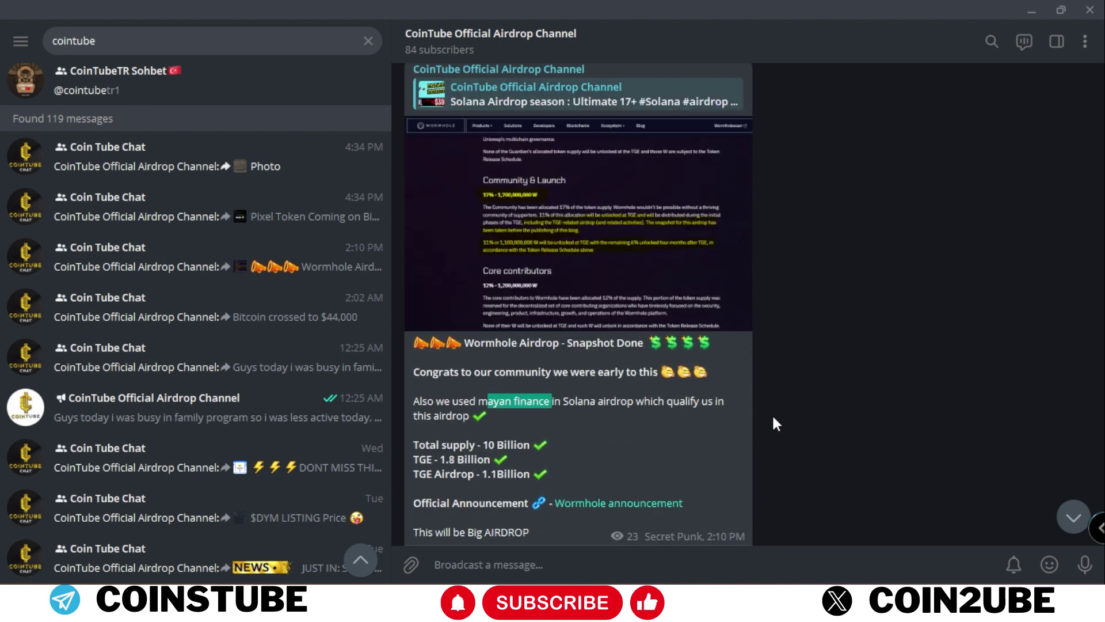
scroll(772, 424, down, 1)
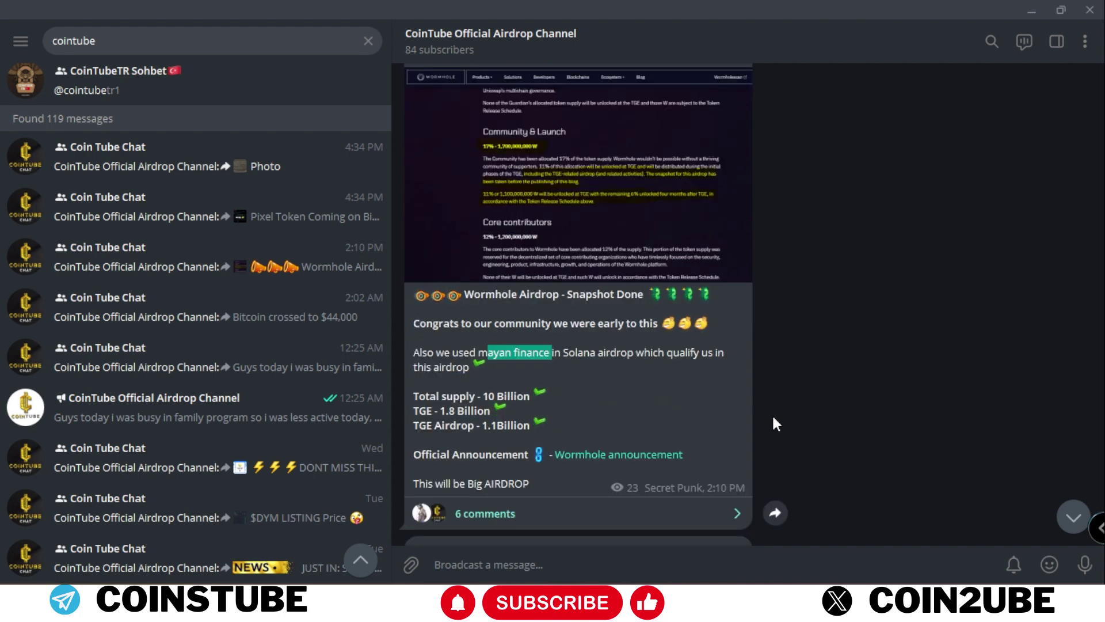
double_click(441, 412)
drag(441, 413, 456, 412)
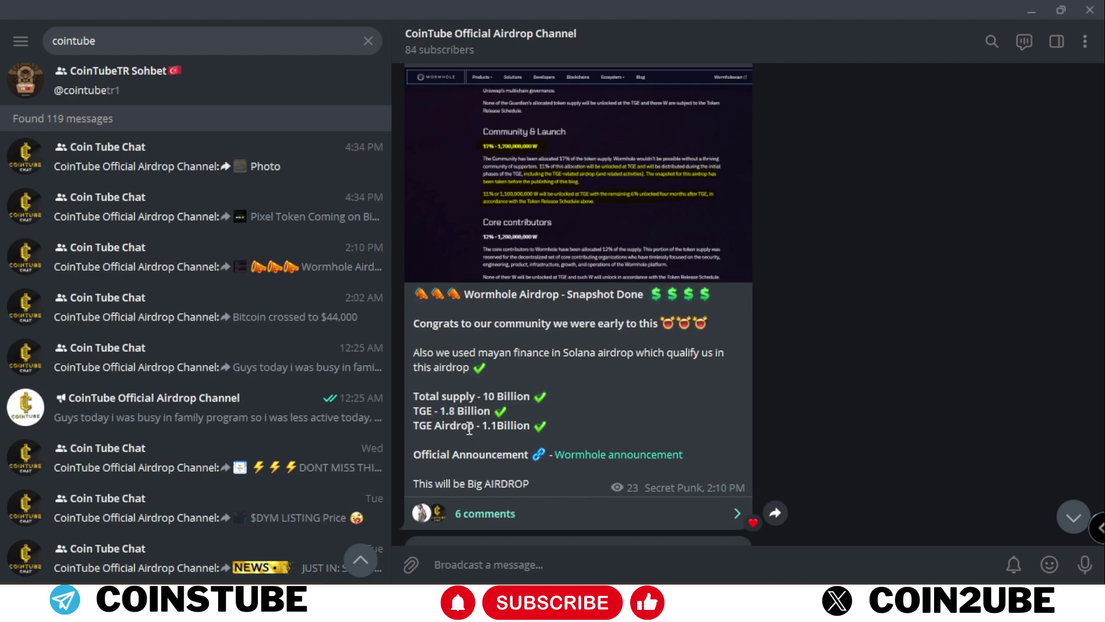
drag(470, 430, 643, 430)
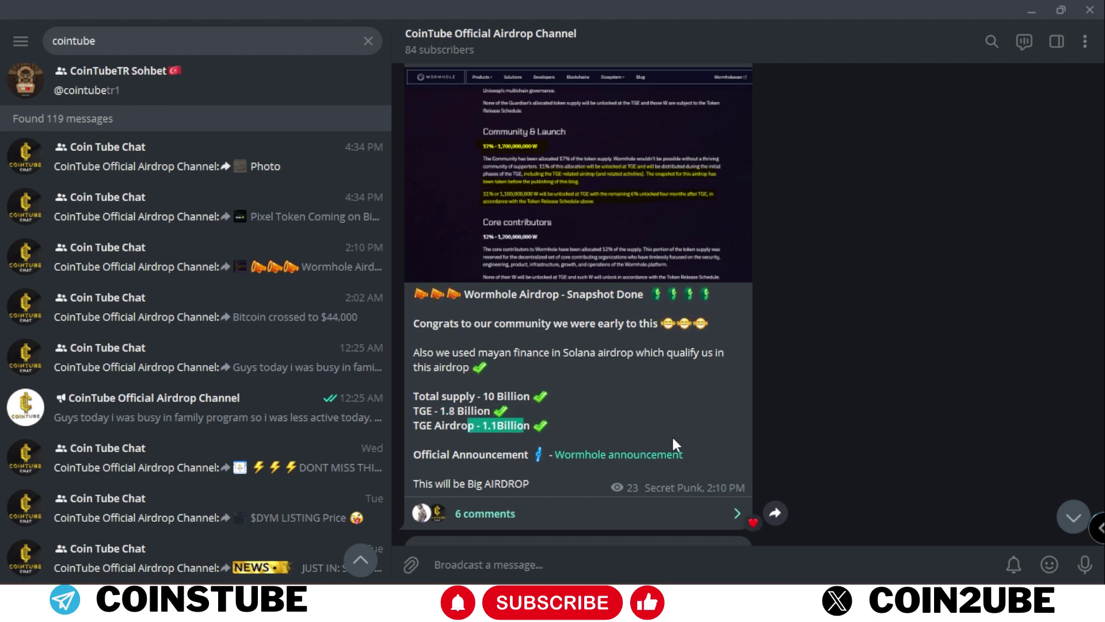
scroll(672, 434, up, 8)
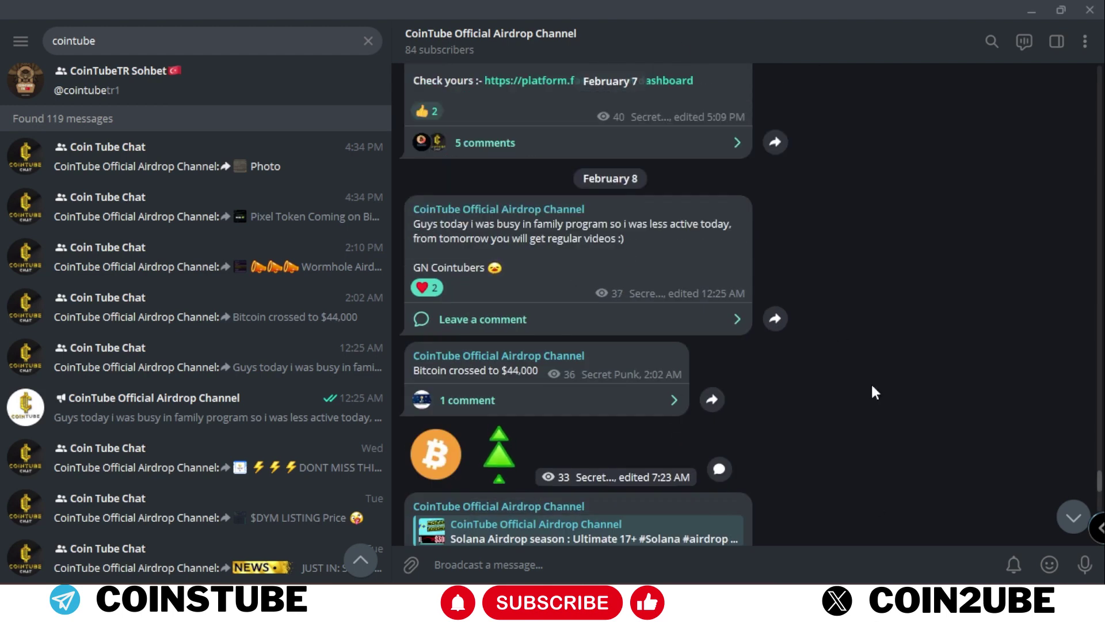
Scroll up the feed to the $FAR Coin Airdrop post with its Farcana screenshot.
scroll(638, 294, up, 6)
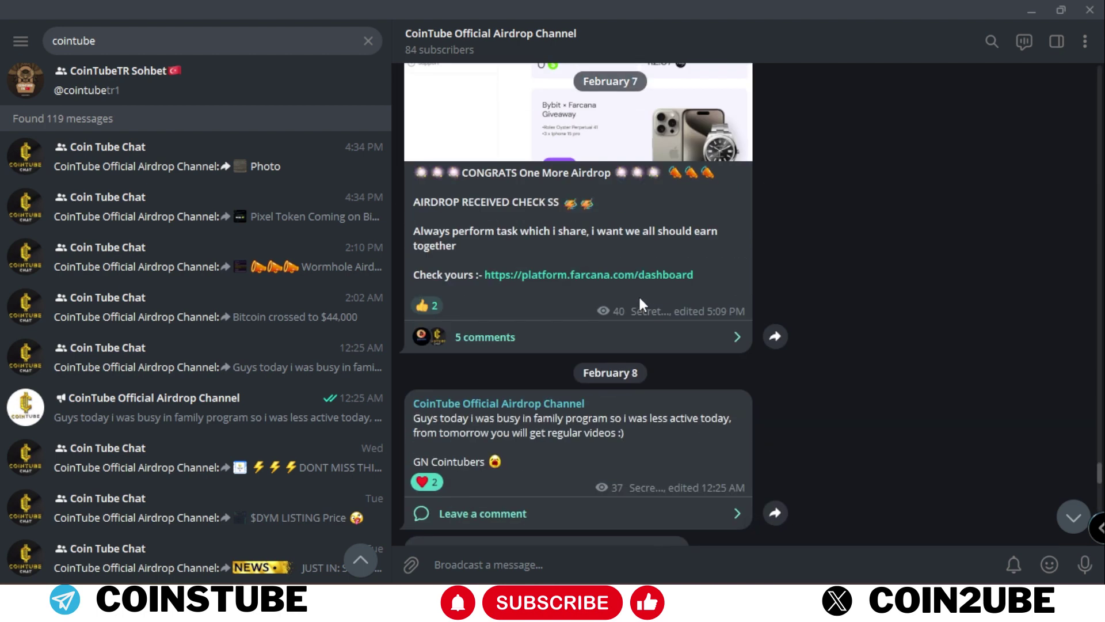